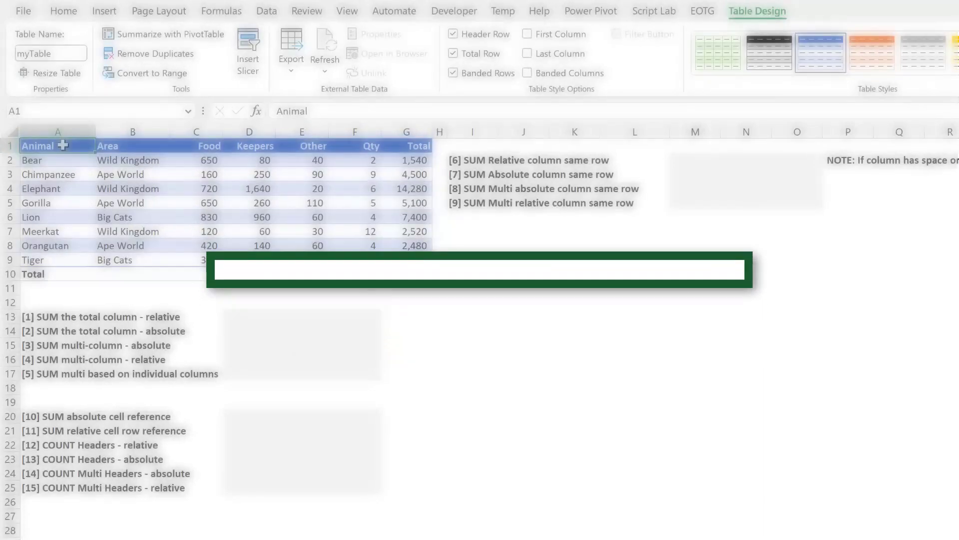
Select the whole myTable range and check its table name, leaving it unchanged
drag(68, 146, 402, 280)
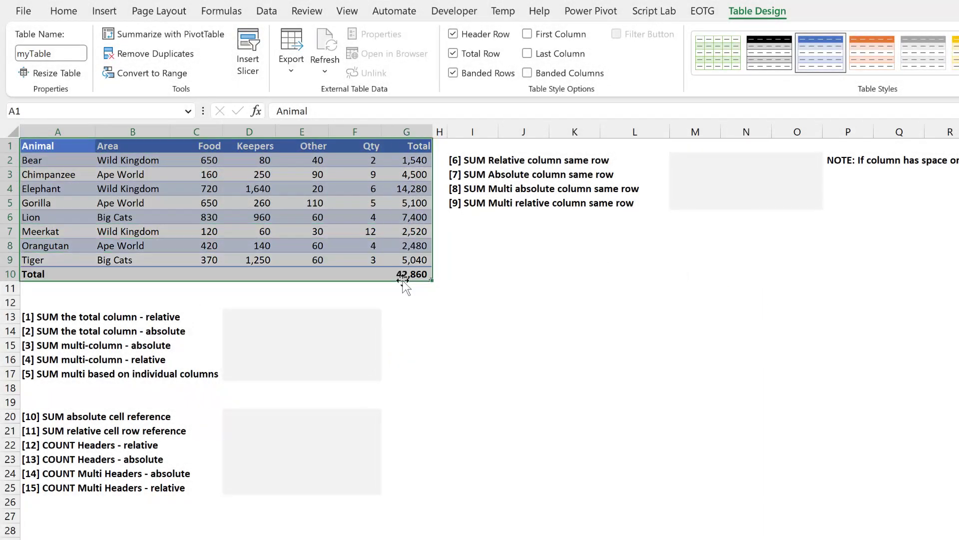
click(58, 53)
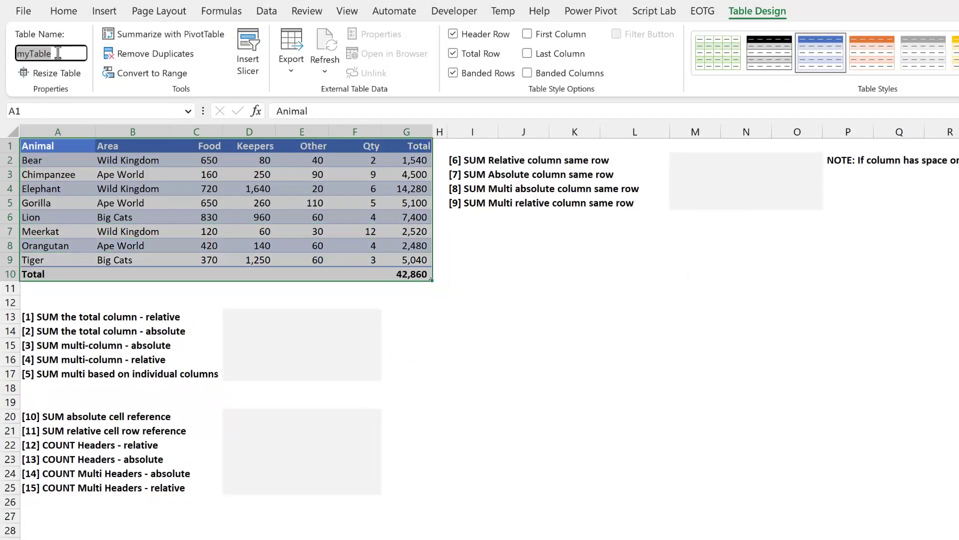
key(Escape)
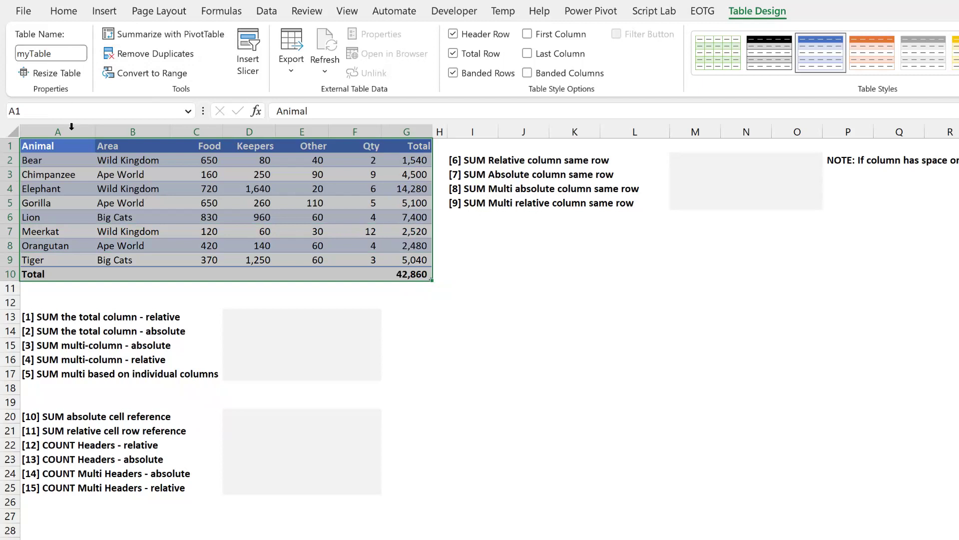
Review row 2's values from Bear through Qty and the G2 row-total formula
click(81, 157)
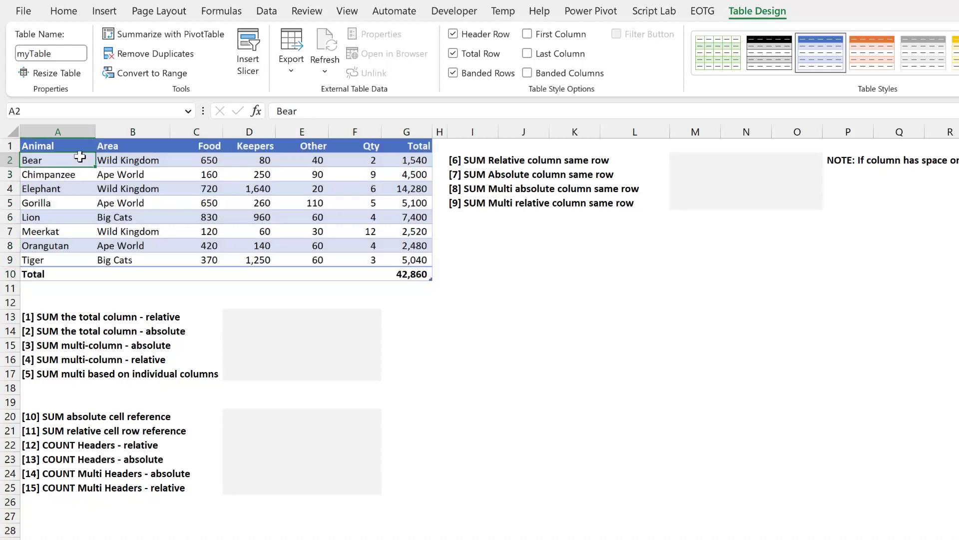
click(134, 162)
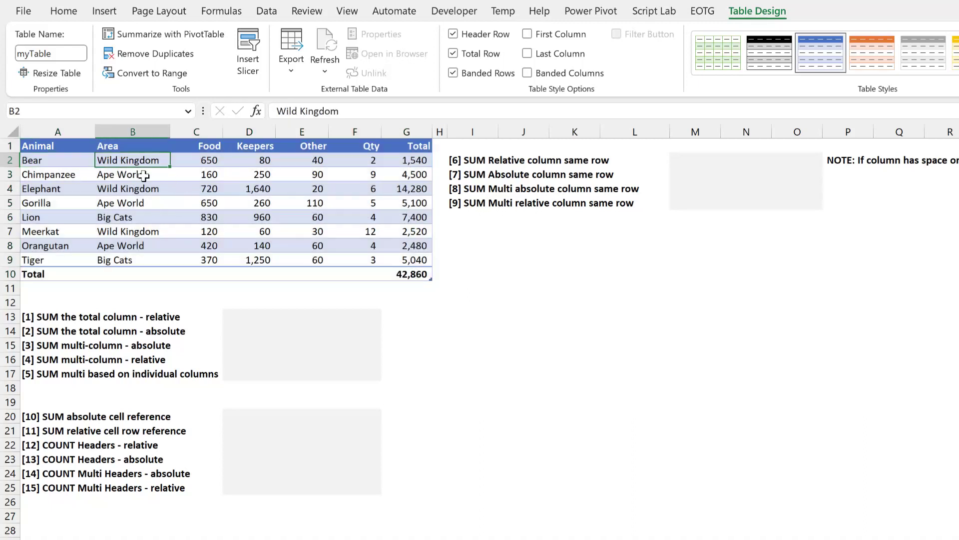
click(197, 161)
click(253, 161)
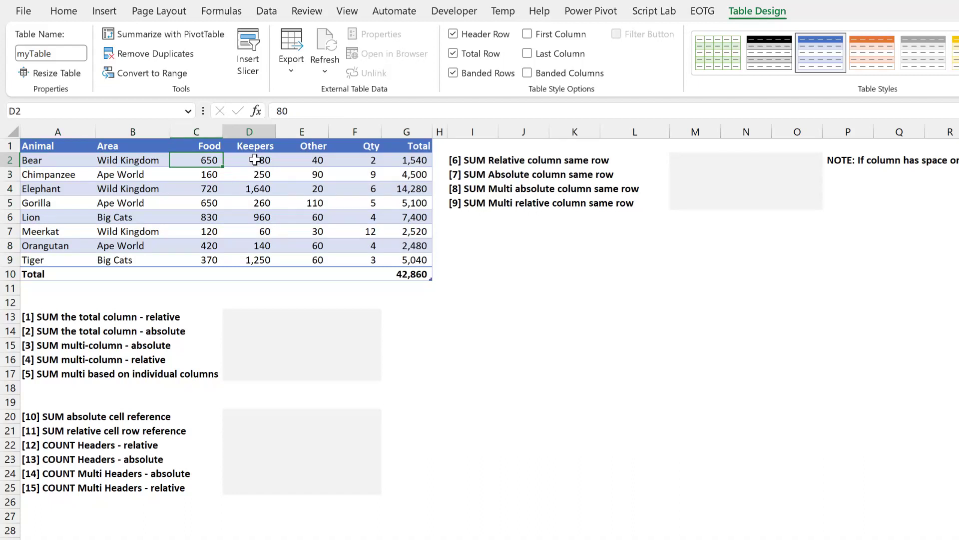
click(312, 160)
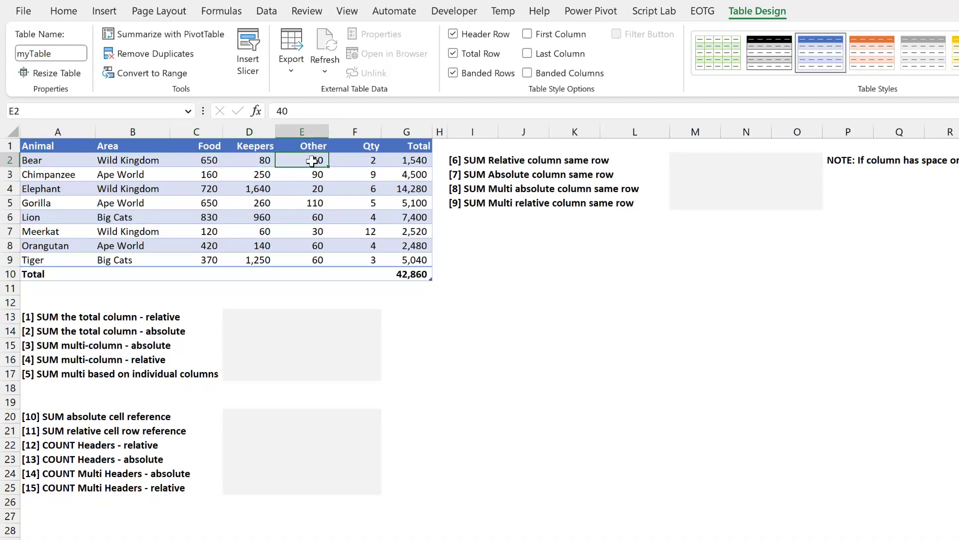
click(368, 161)
click(406, 161)
double_click(412, 161)
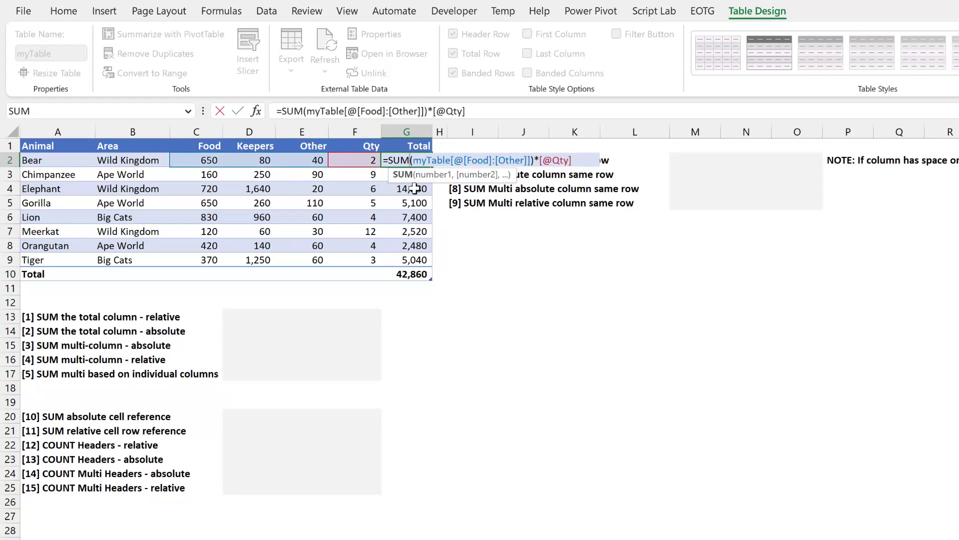
key(Escape)
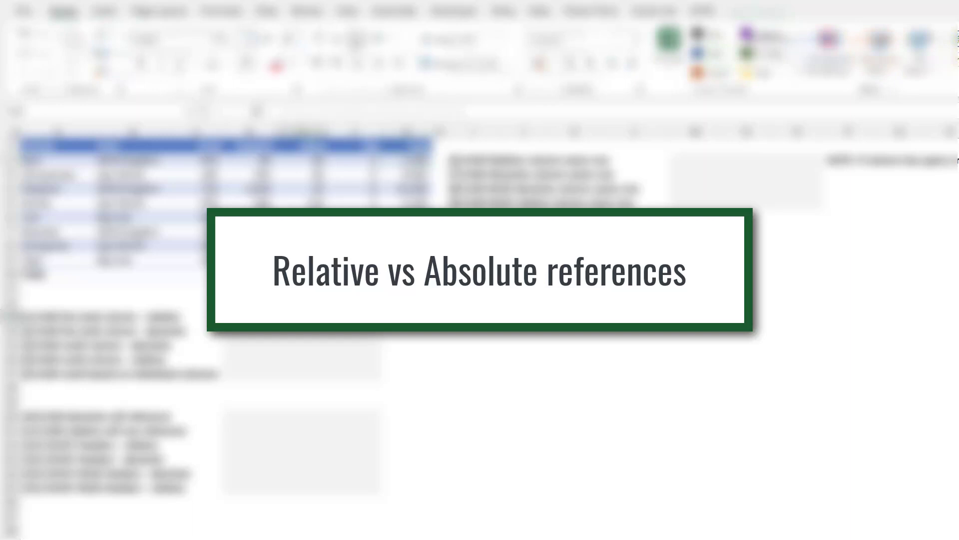
Enter =SUM(myTable[Total]) in E13 by referencing the Total column header
click(302, 113)
text(=)
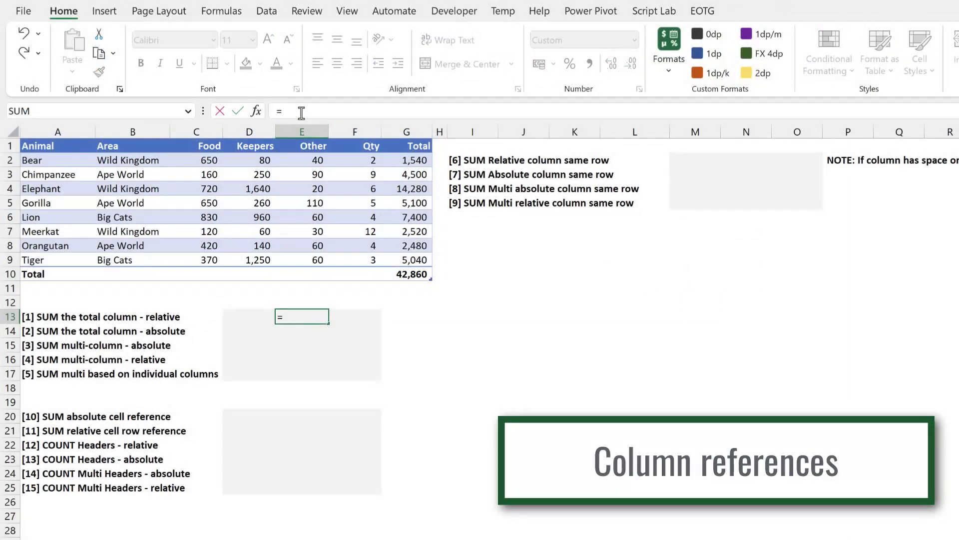
click(420, 137)
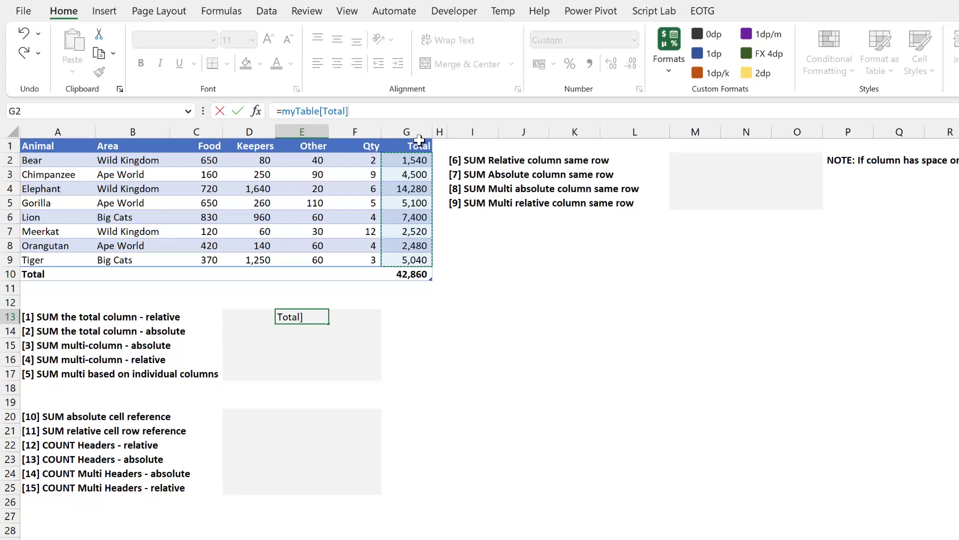
click(286, 112)
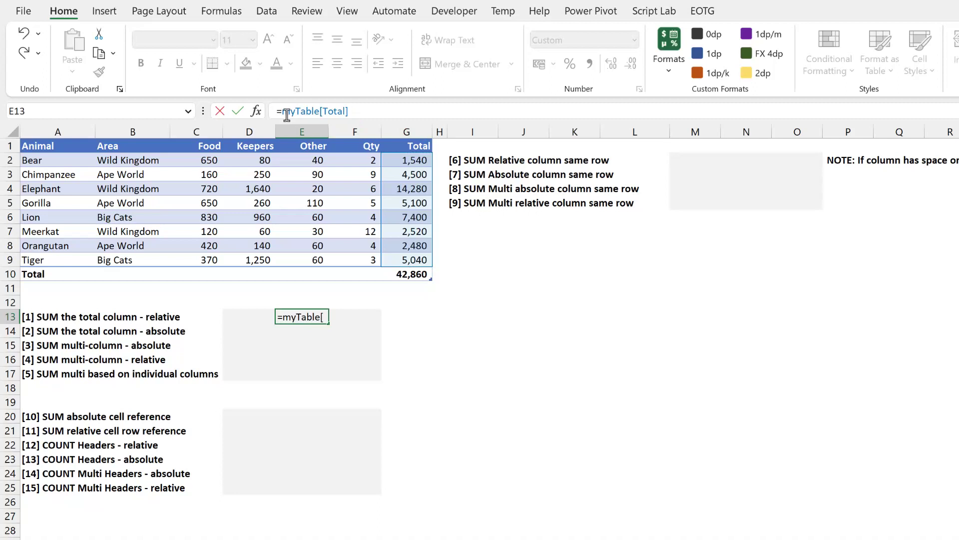
text(SUM()
key(Return)
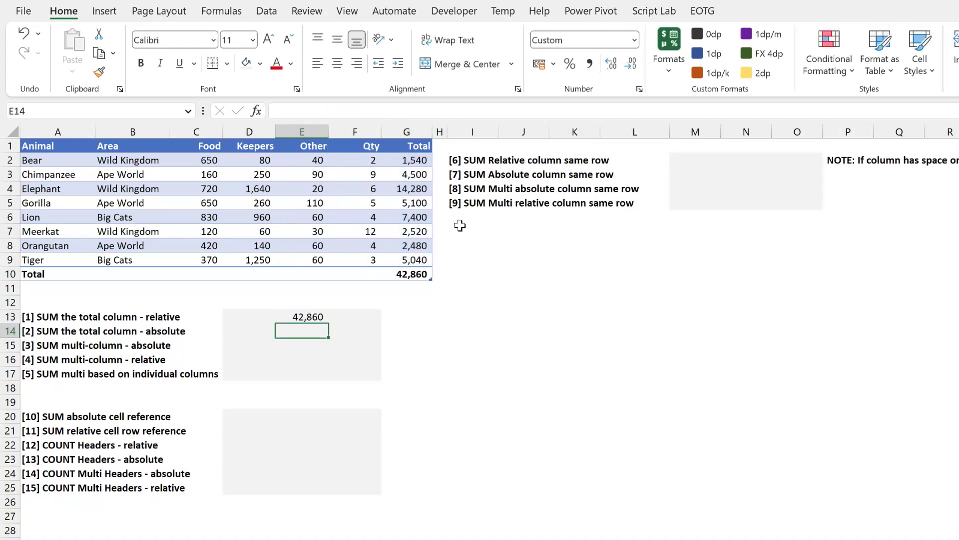
Check the G10 SUBTOTAL formula, then fill E13 right into F13, which now sums Animal
click(407, 272)
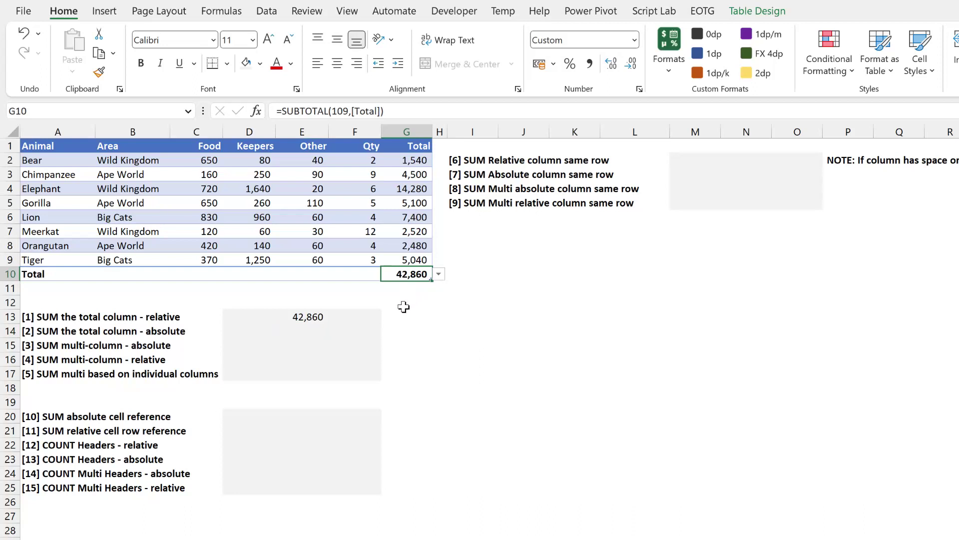
click(309, 315)
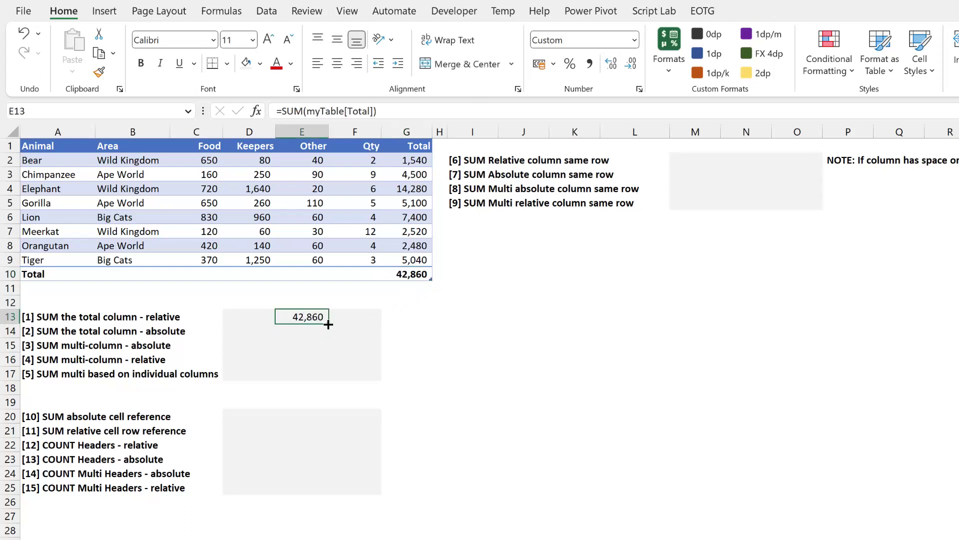
shift+click(368, 322)
key(ctrl+r)
click(370, 318)
key(F2)
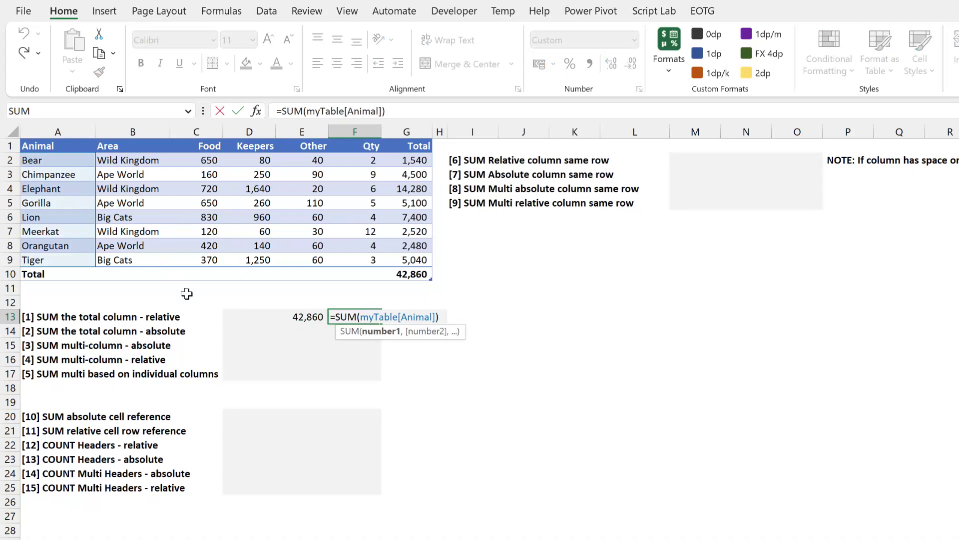
key(Escape)
Fill E13's formula left into D13 and confirm it now sums Qty, giving 45
click(300, 319)
drag(328, 323, 227, 325)
double_click(256, 317)
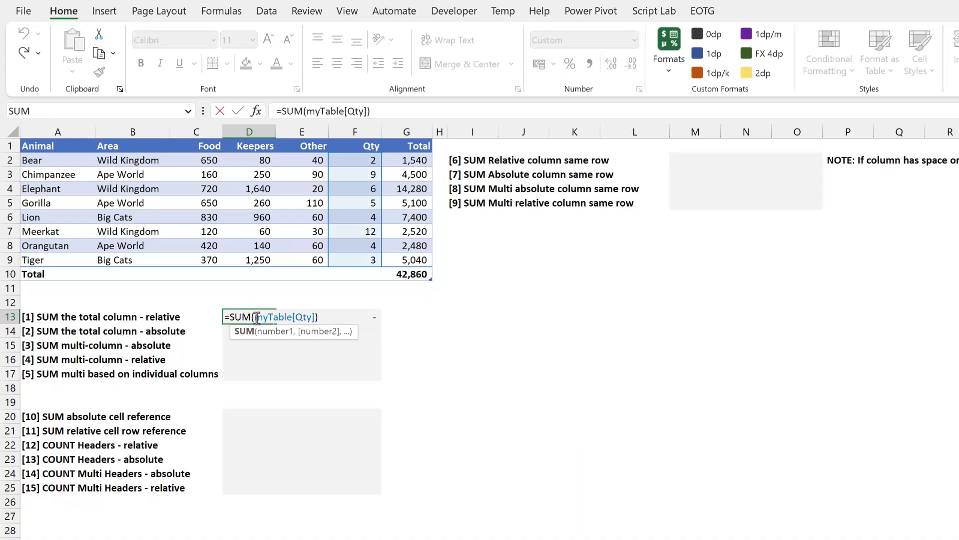
key(Escape)
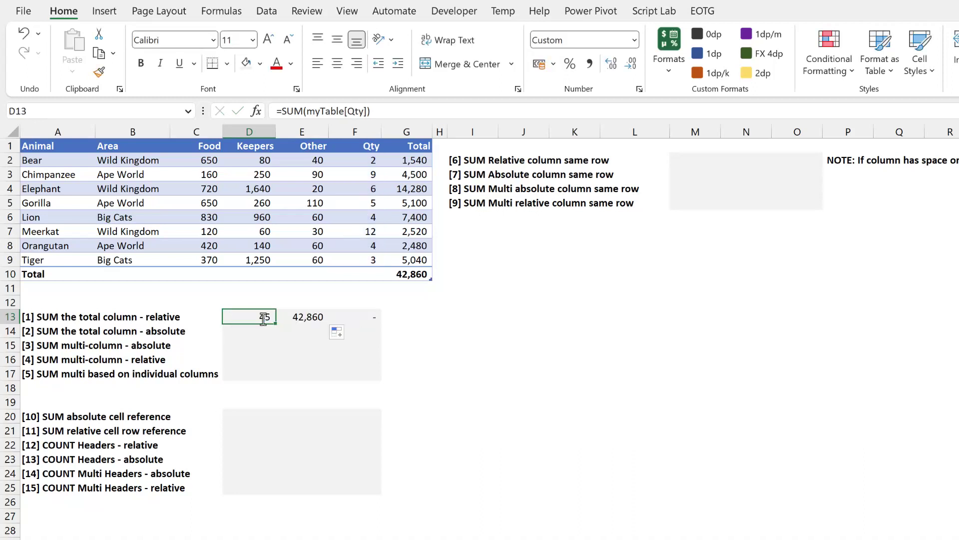
Enter the absolute =SUM(myTable[[Total]:[Total]]) in E14, changing Qty to Total
click(305, 331)
text(=SUM()
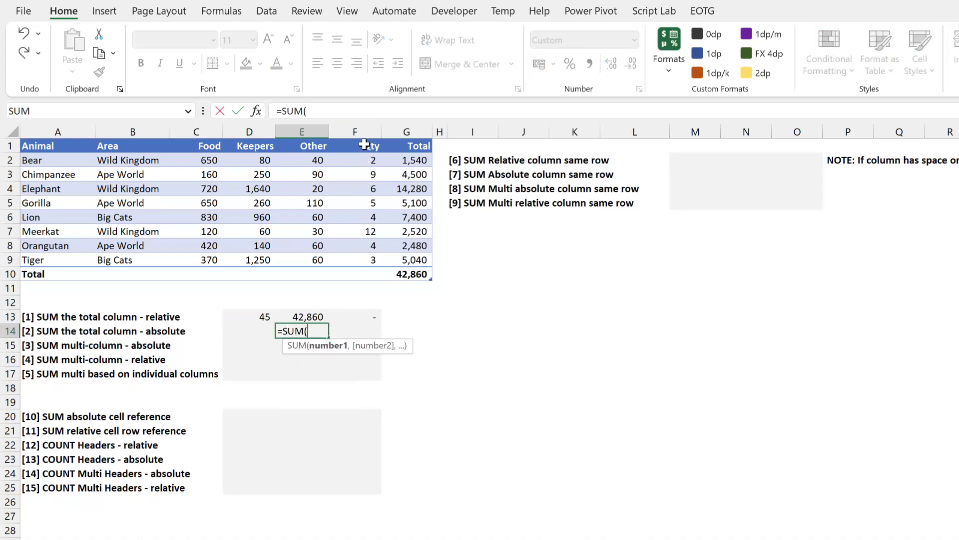
drag(365, 141, 406, 142)
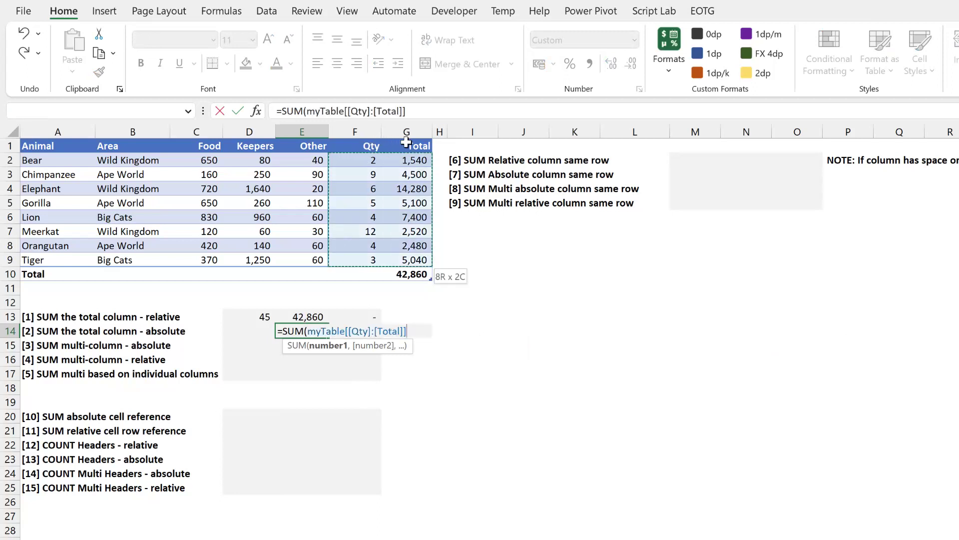
click(422, 114)
text())
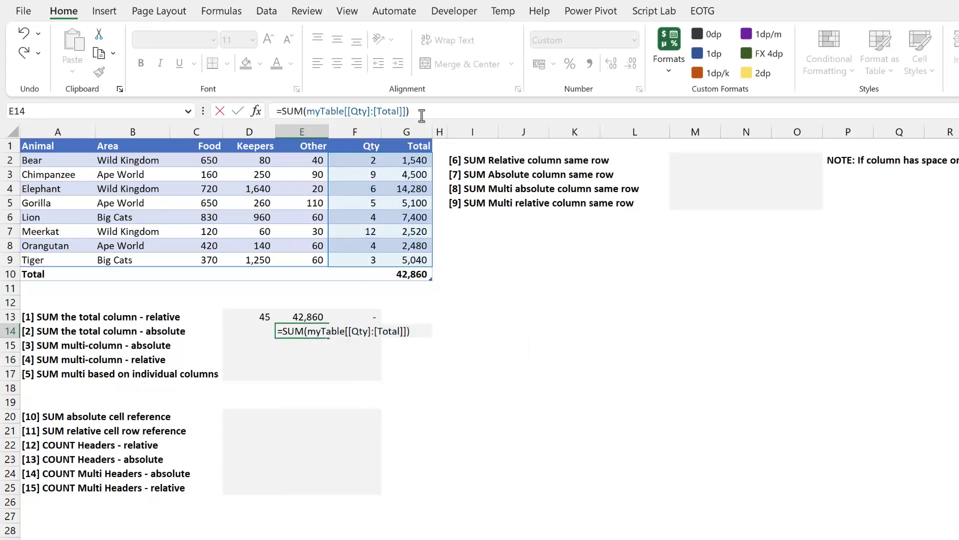
click(365, 110)
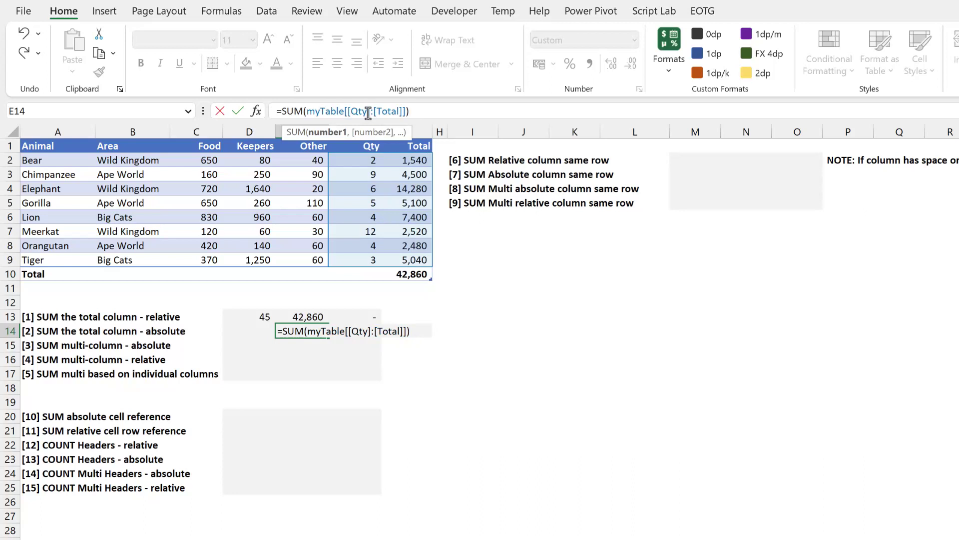
key(BackSpace)
key(BackSpace)
key(BackSpace)
text(Total)
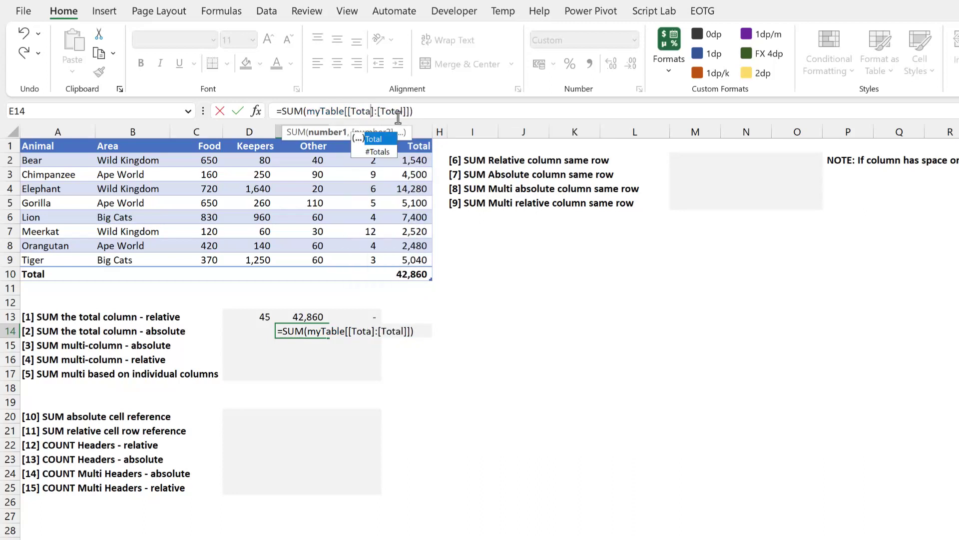
key(Return)
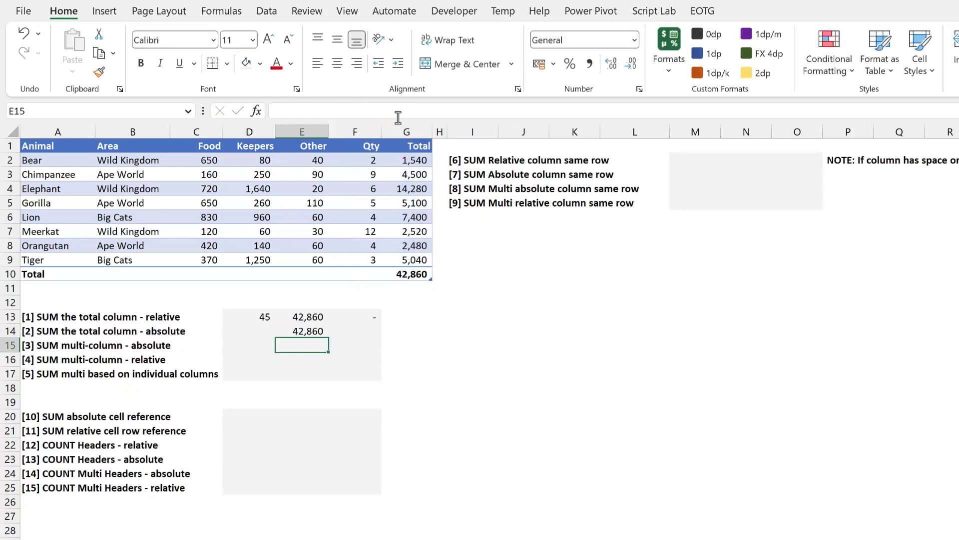
Copy E14 into F14 and D14 and confirm F14 still sums Total, giving 42,860
click(318, 330)
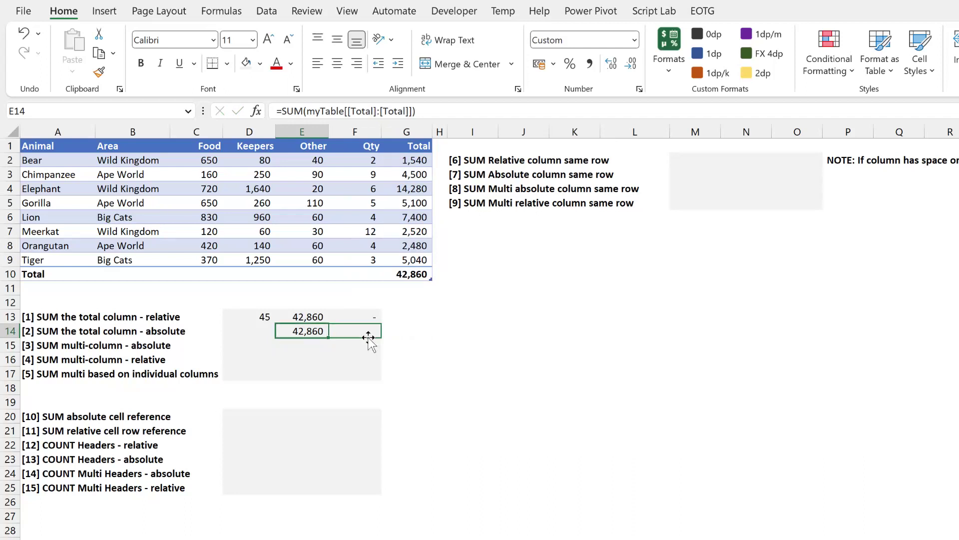
drag(328, 338, 370, 337)
click(316, 333)
drag(272, 339, 239, 336)
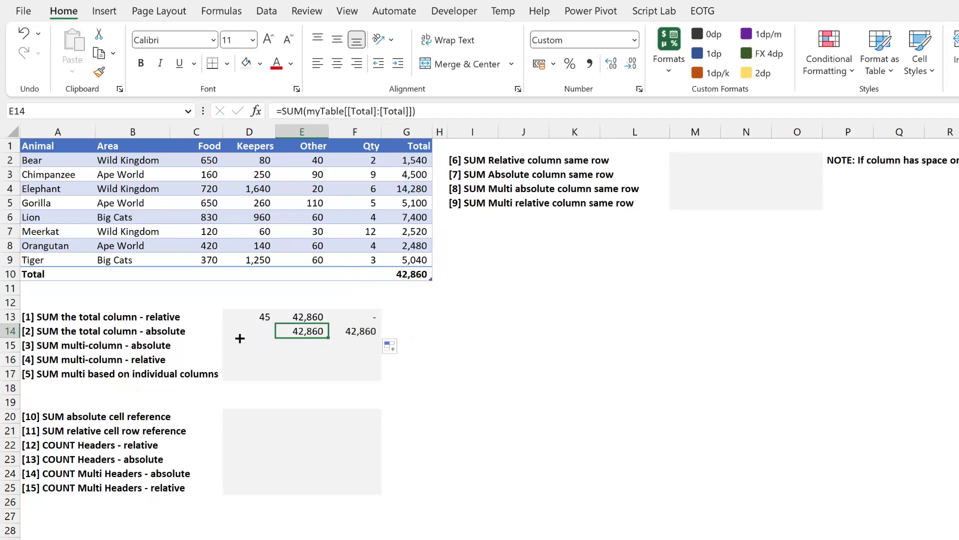
click(347, 331)
double_click(348, 330)
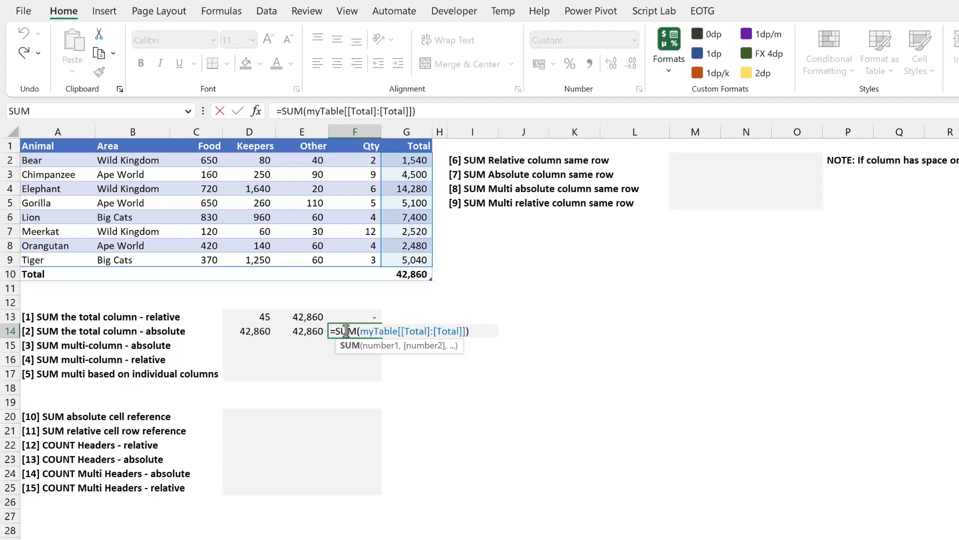
key(Escape)
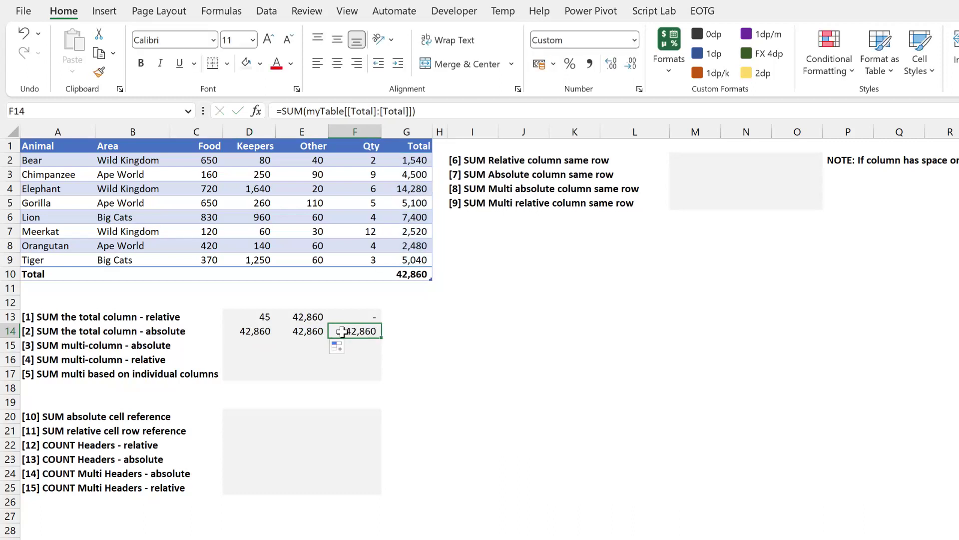
Enter =SUM(myTable[[Food]:[Other]]) in E15 and copy it sideways, each cell giving 9030
click(308, 344)
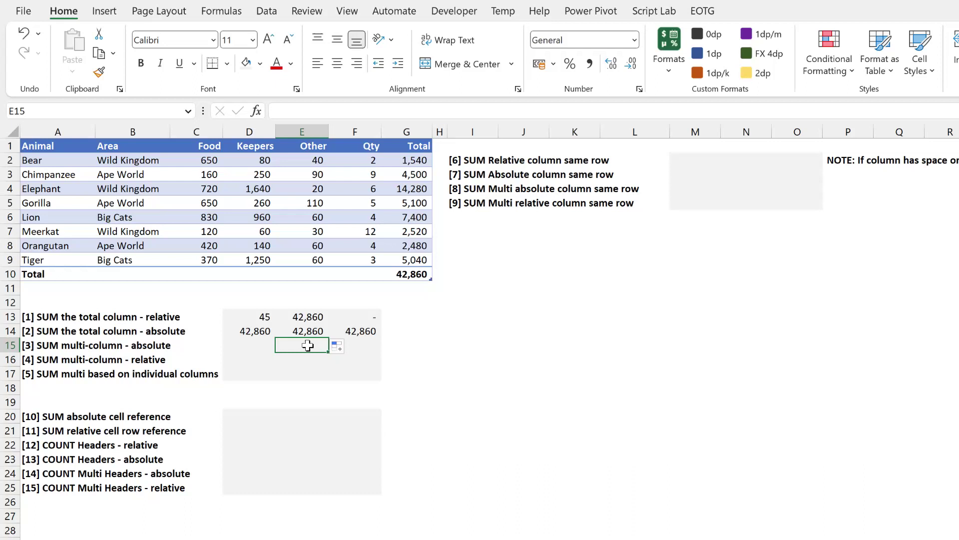
text(=SUM()
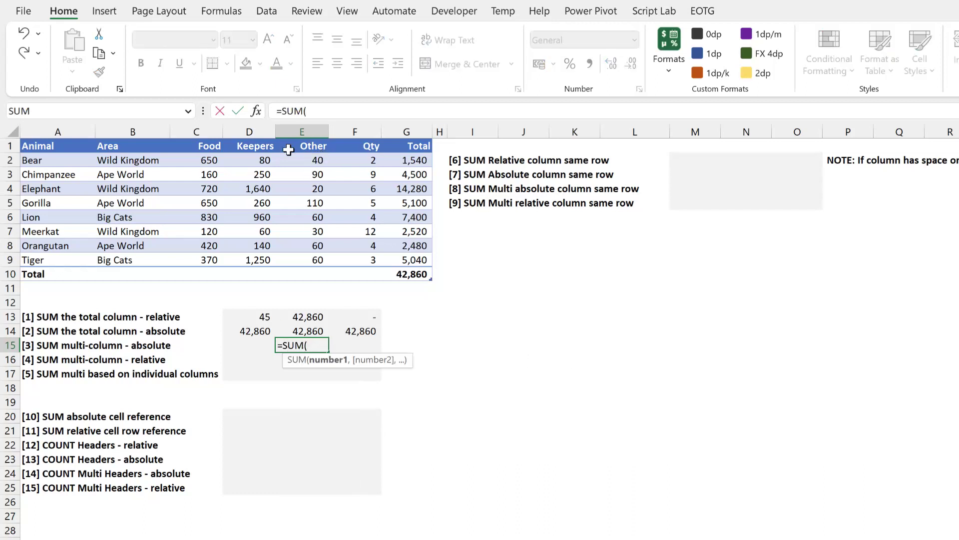
drag(210, 144, 302, 145)
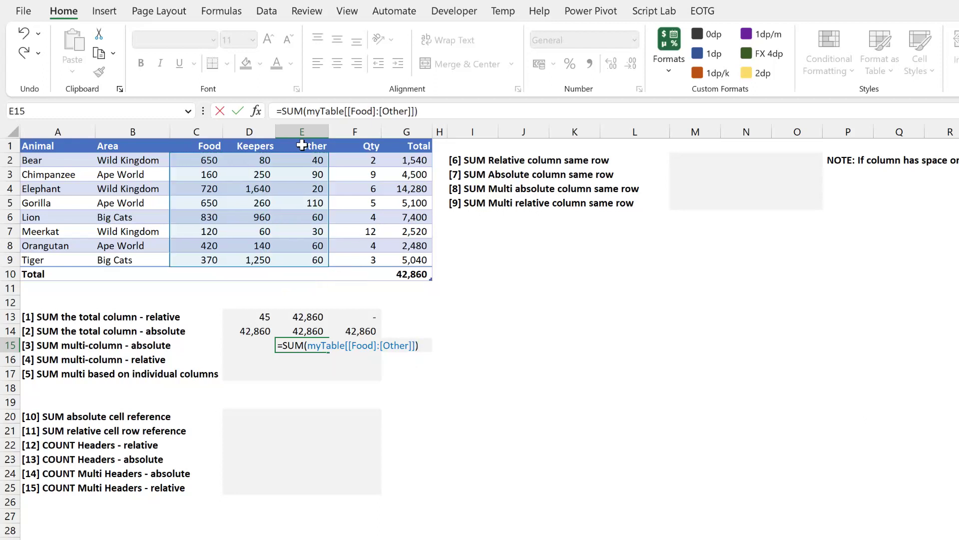
key(ctrl+Return)
drag(330, 351, 277, 366)
click(320, 351)
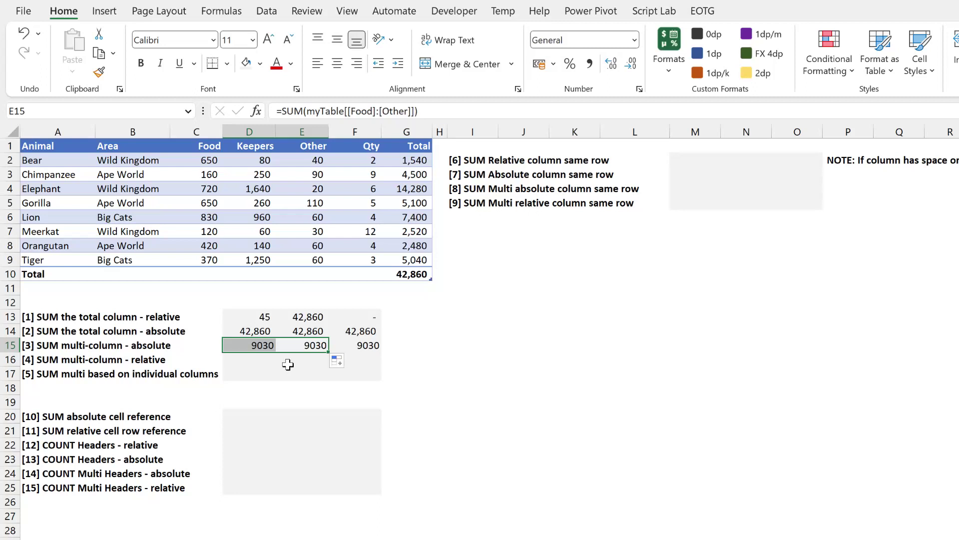
Enter =SUM(myTable[Food]:myTable[Other]) in E16 and verify its 9,030 against the Food–Other values
click(295, 360)
text(=SUM()
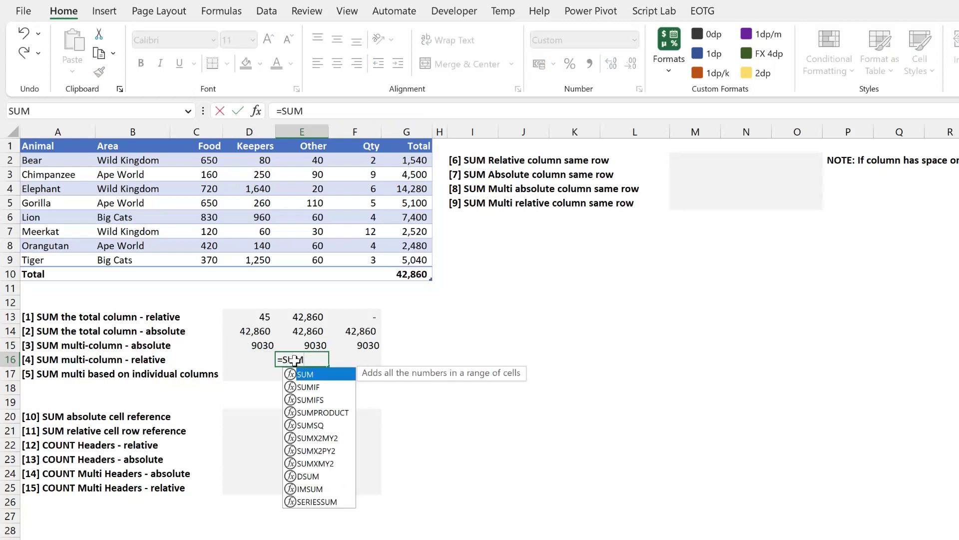
click(201, 137)
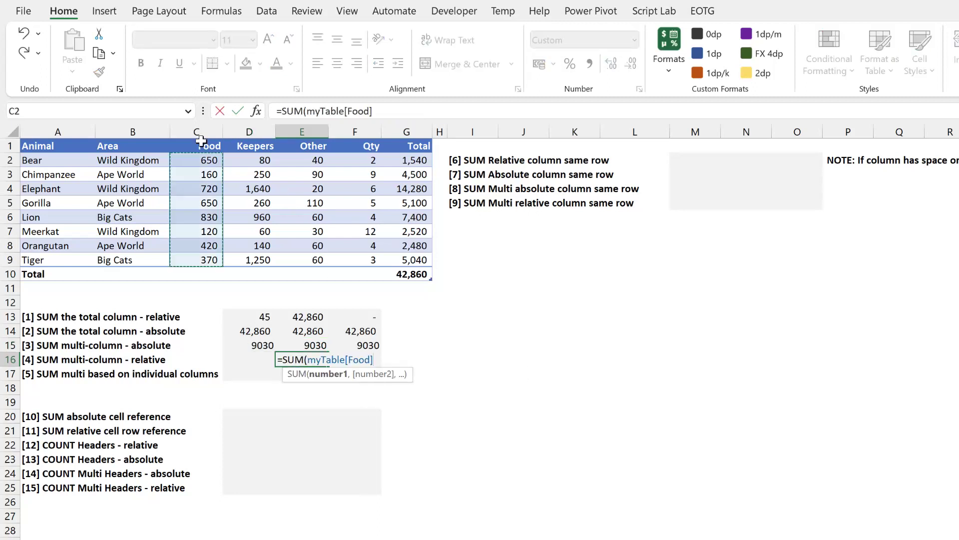
click(400, 114)
text(:)
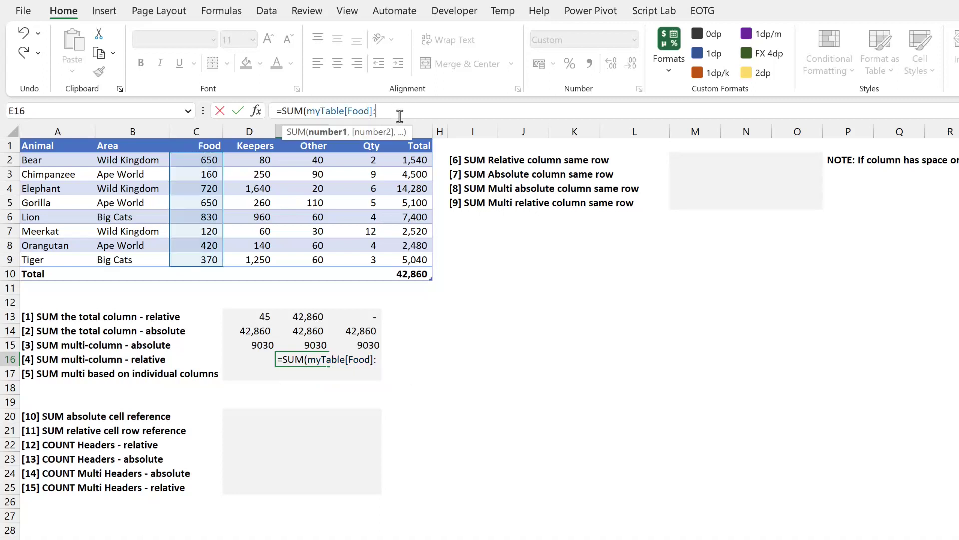
click(314, 142)
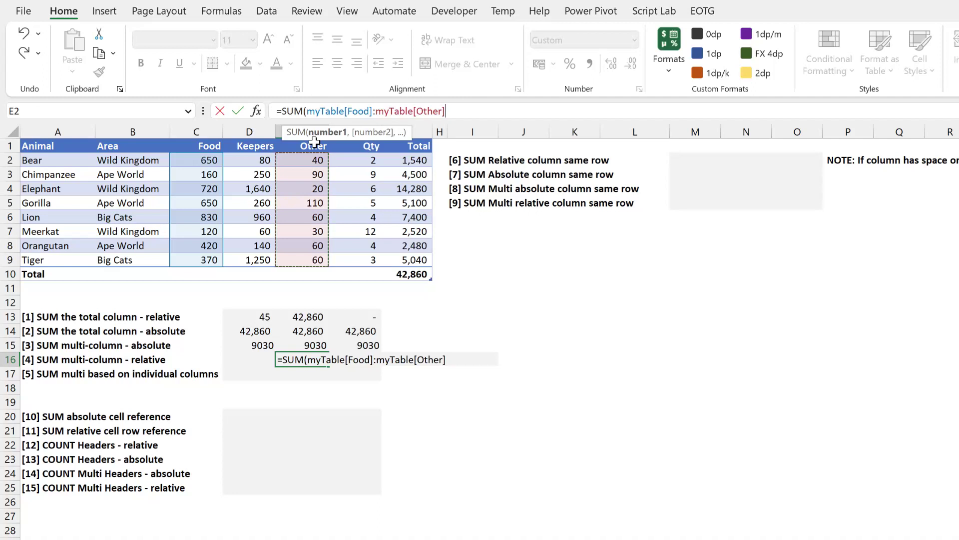
text())
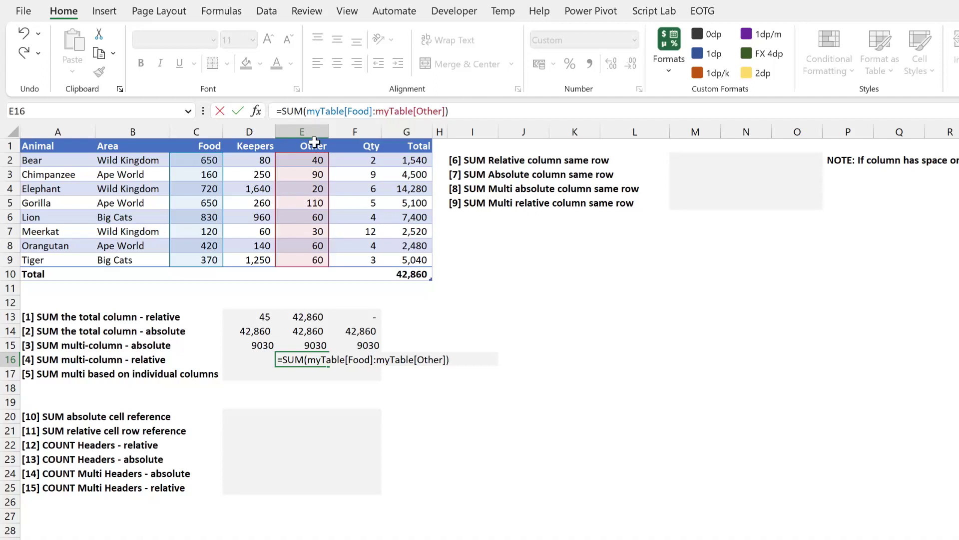
key(Return)
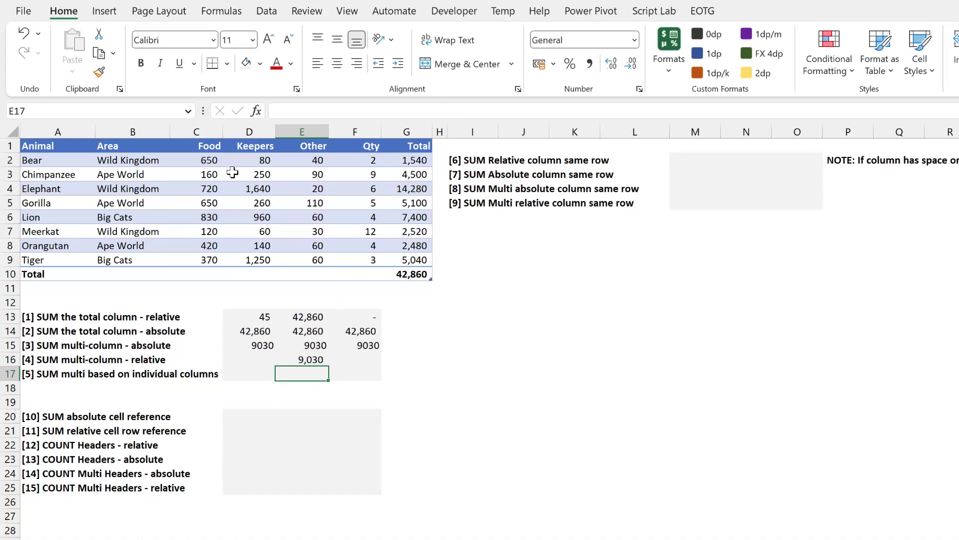
drag(215, 160, 289, 256)
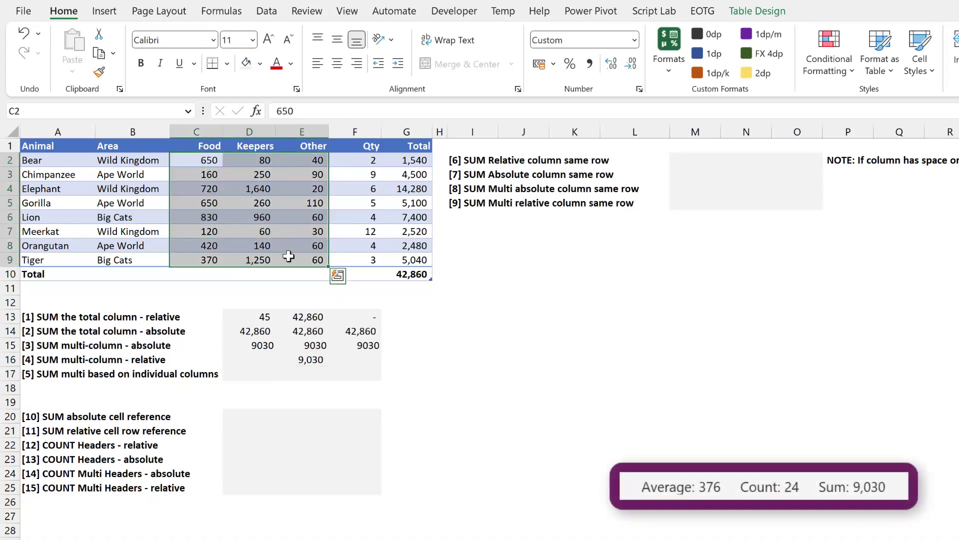
double_click(316, 359)
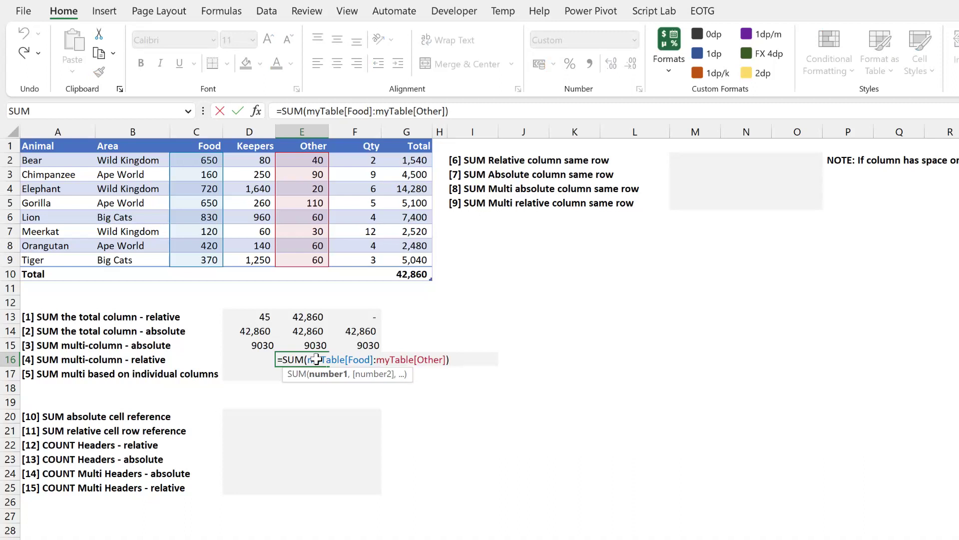
key(Escape)
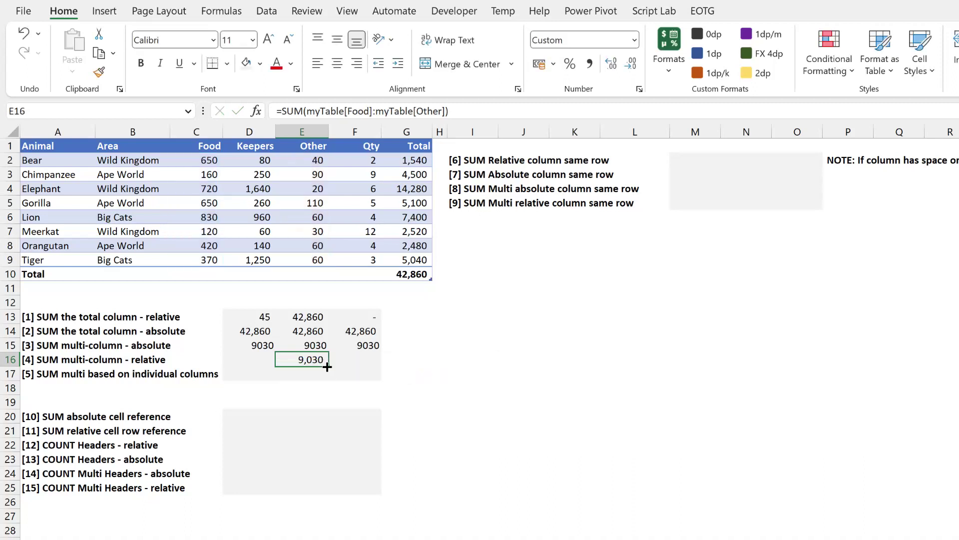
Copy E16 into F16 and D16, inspecting the shifted column references returning 8,560 and 5,155
drag(369, 365, 370, 363)
double_click(367, 361)
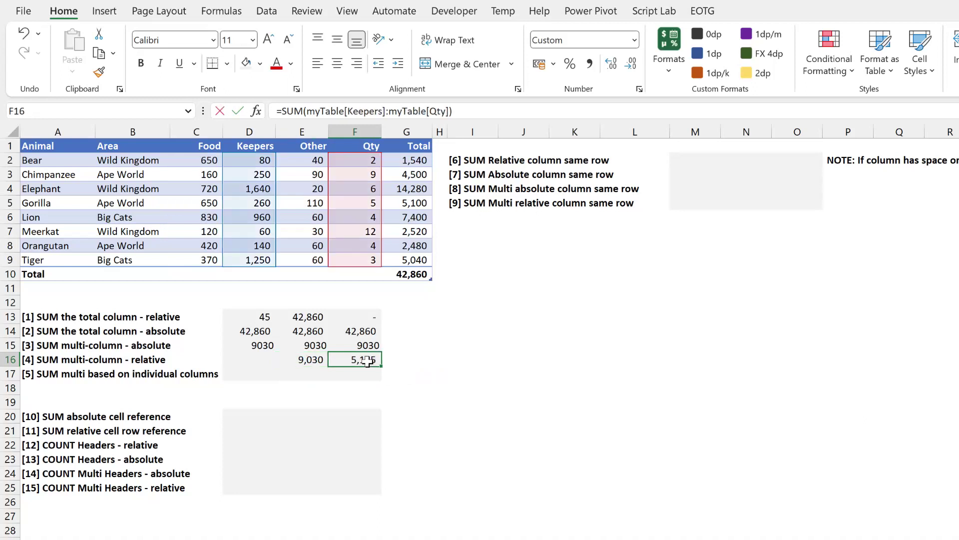
key(Escape)
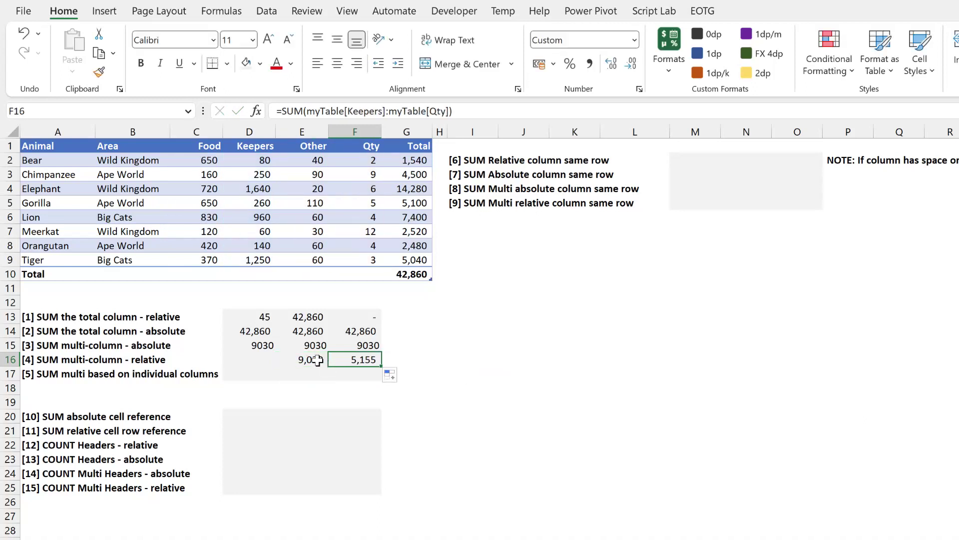
double_click(325, 361)
key(Escape)
drag(330, 366, 246, 364)
click(247, 363)
double_click(250, 359)
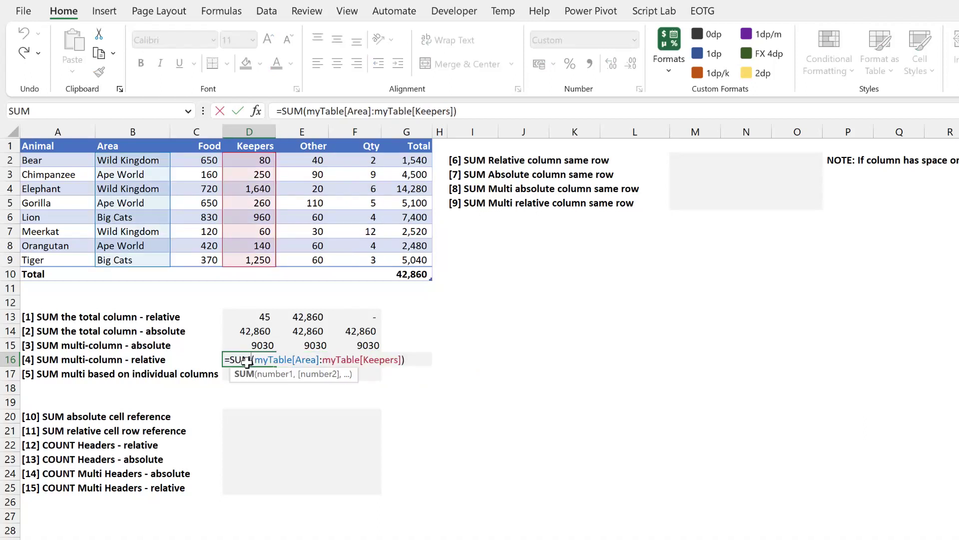
key(Escape)
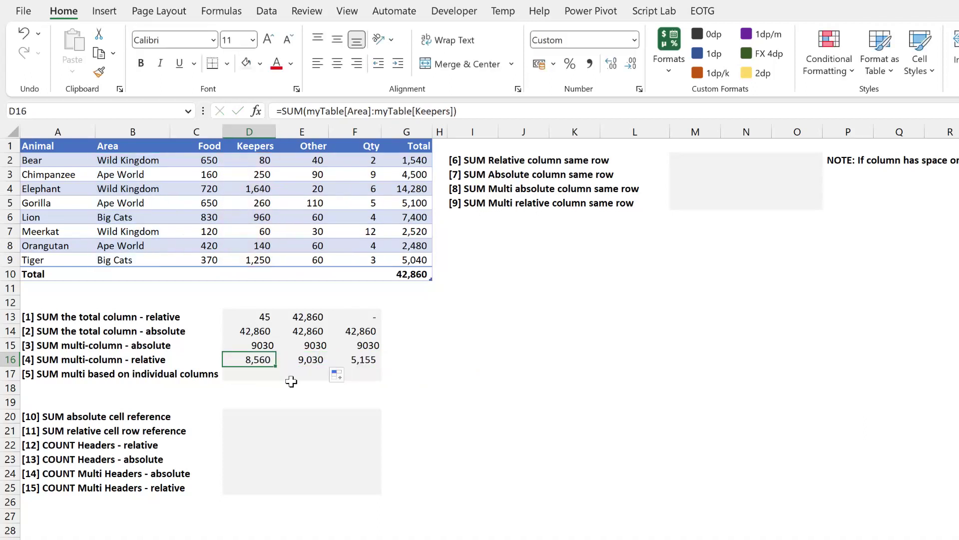
Enter =SUM(myTable[Food],myTable[Keepers],myTable[Other]) in E17, giving 9030
click(297, 374)
text(=SUM()
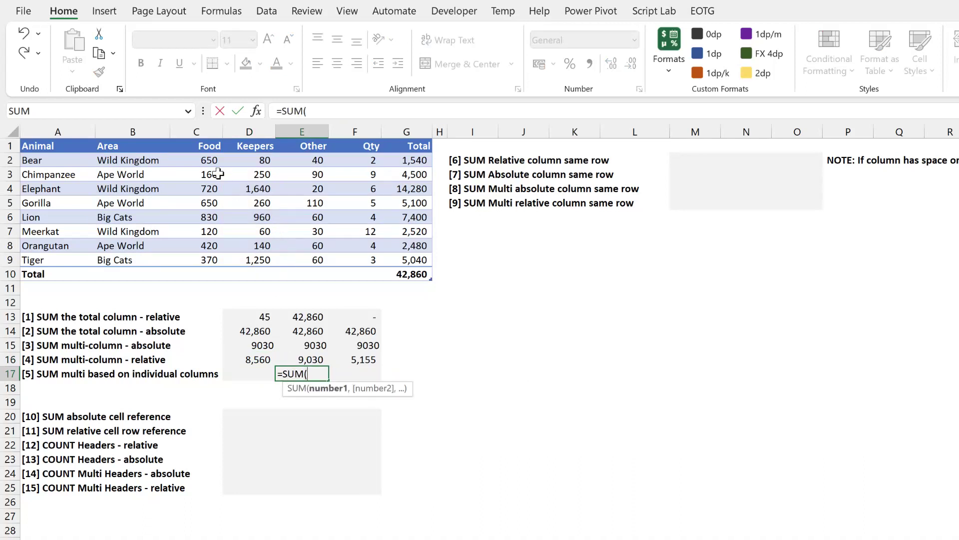
click(201, 141)
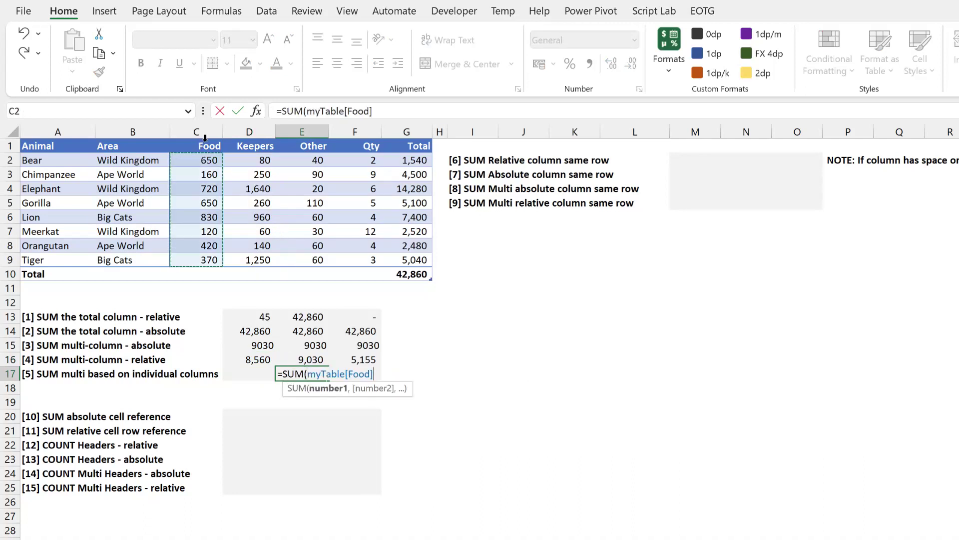
text(,)
click(249, 140)
text(,)
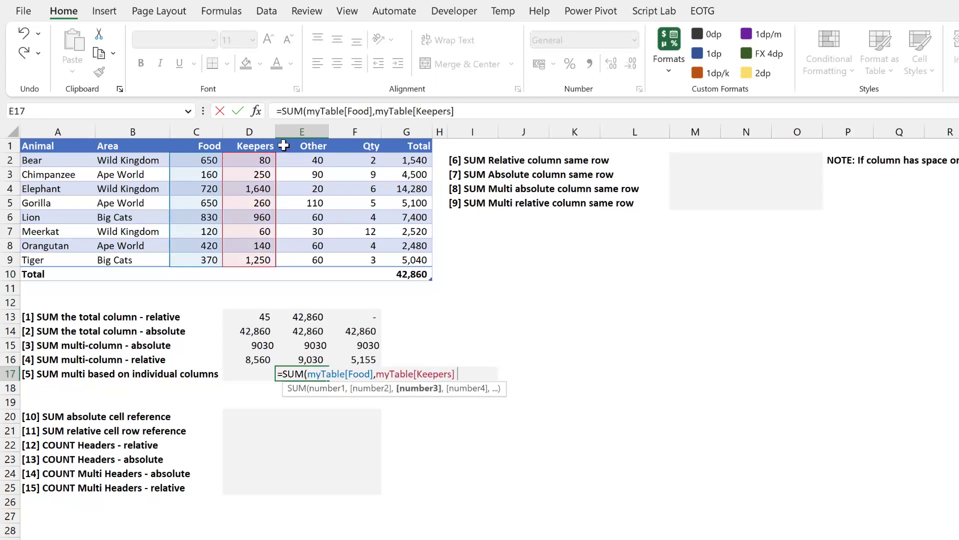
click(300, 136)
text())
key(Return)
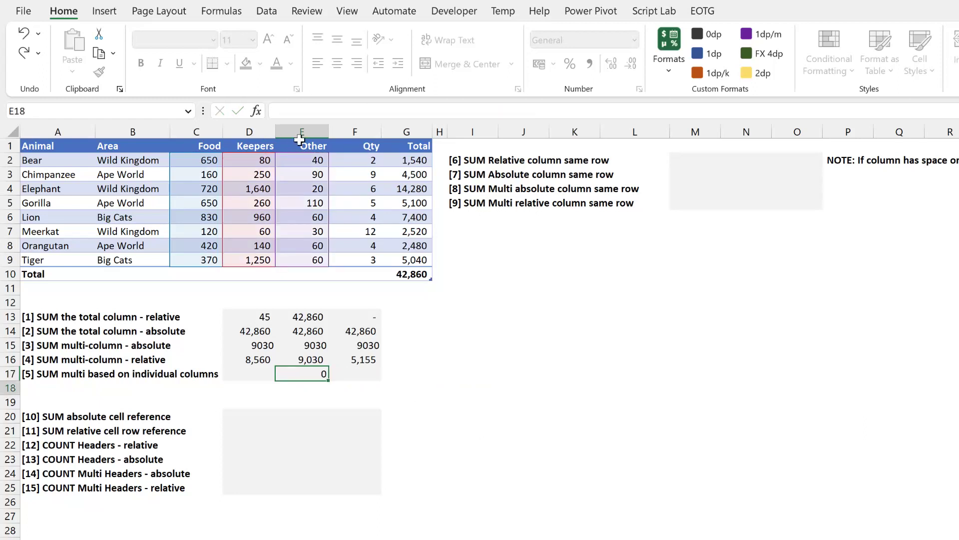
Copy E17's formula sideways to D17 and F17, then compare with E16's relative formula
click(324, 376)
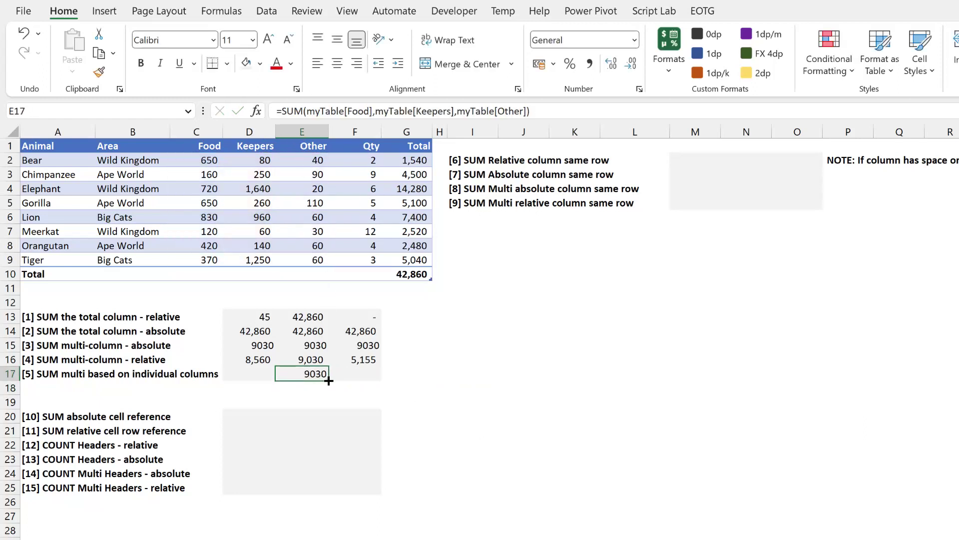
drag(328, 381, 231, 373)
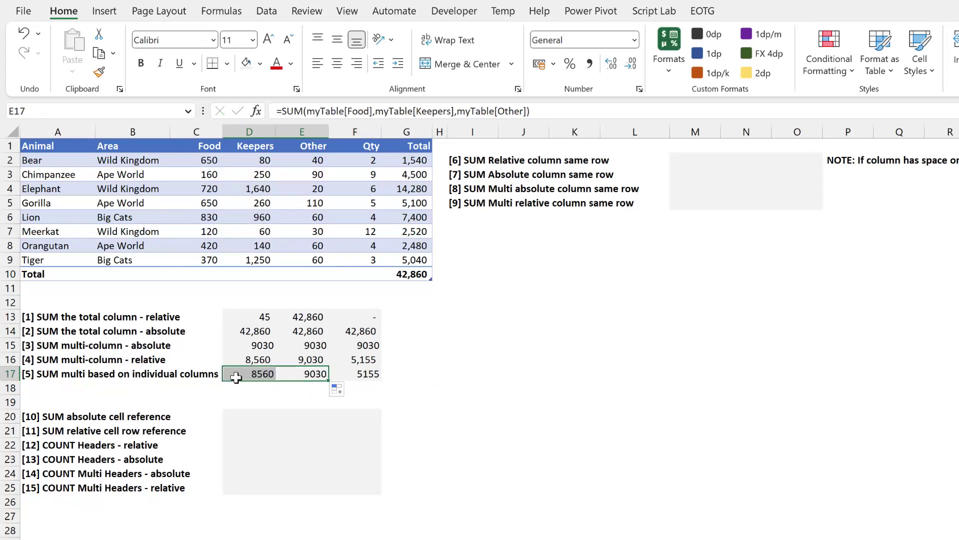
click(299, 361)
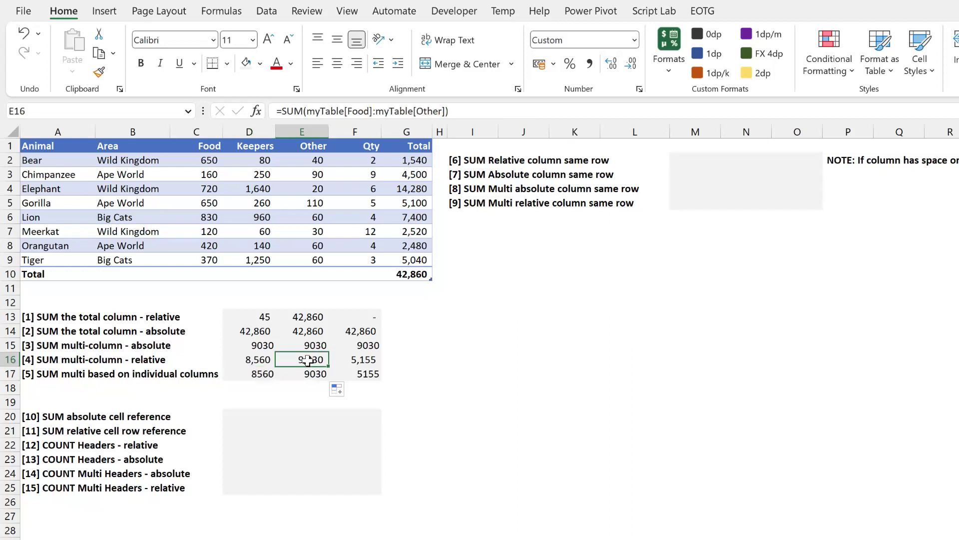
double_click(299, 361)
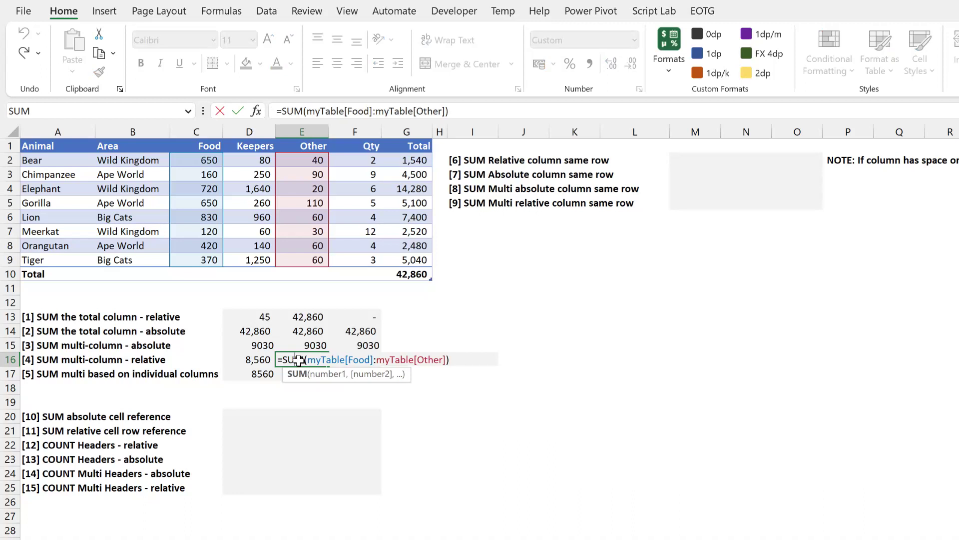
key(ctrl+Return)
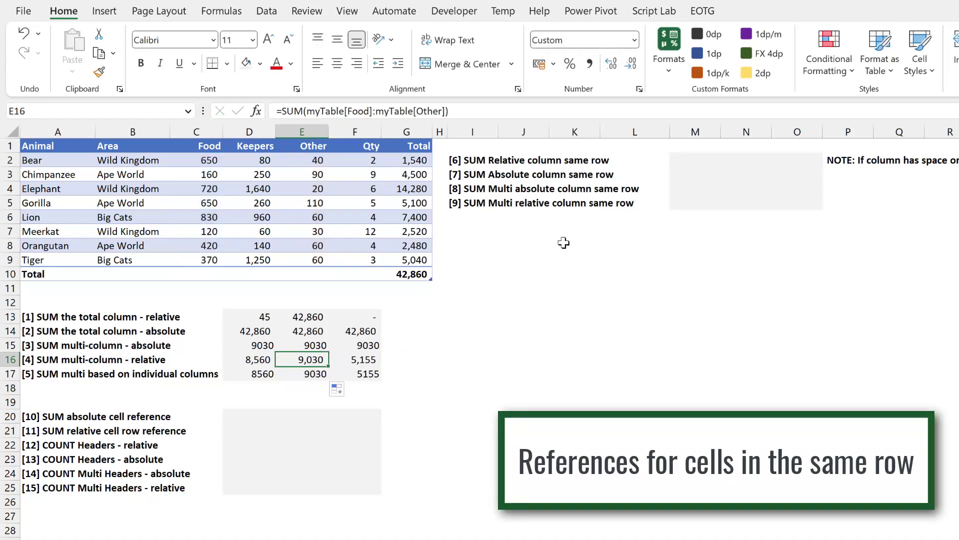
click(746, 160)
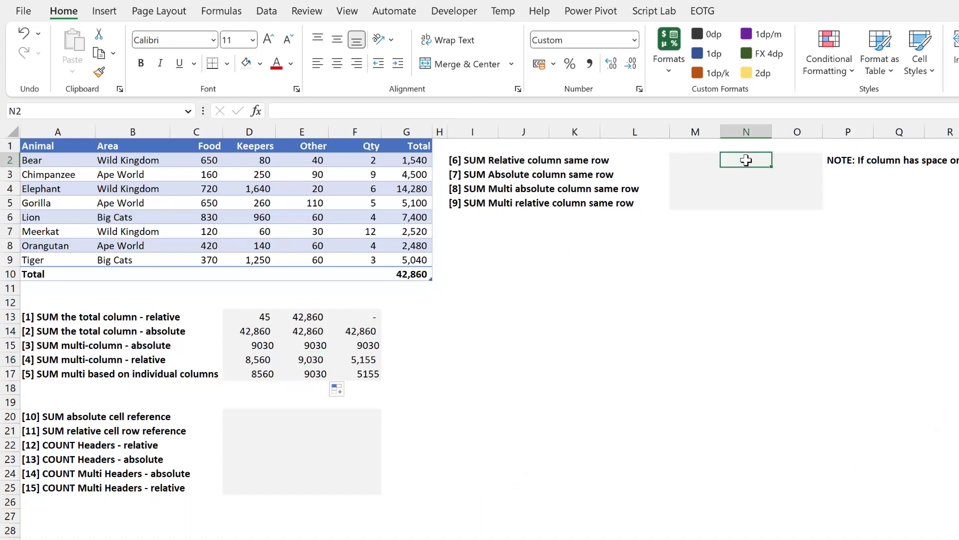
text(=)
click(416, 160)
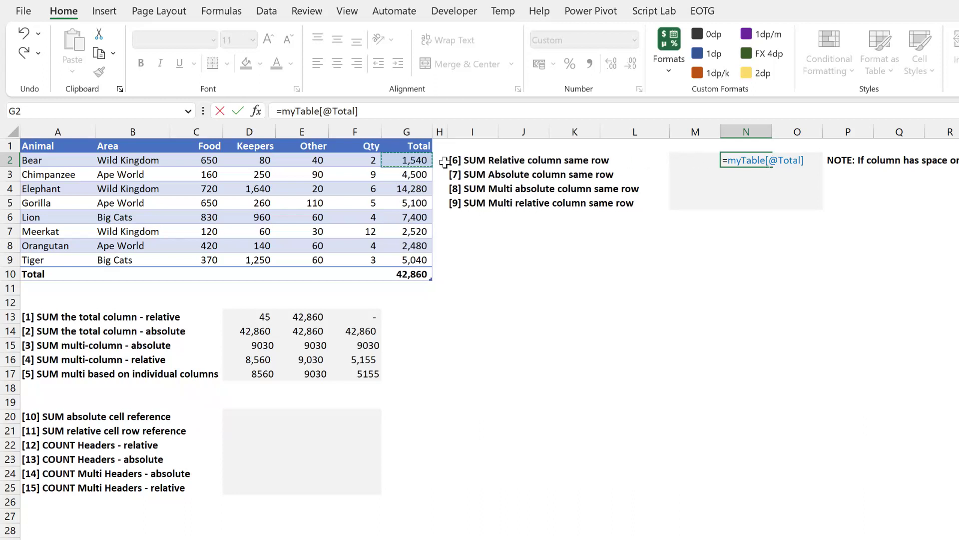
key(Return)
click(761, 164)
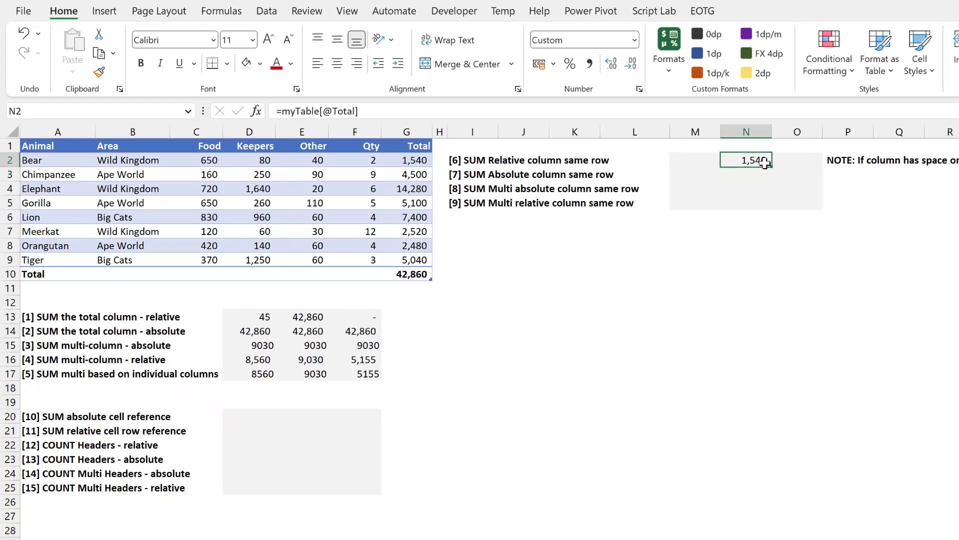
drag(772, 169, 772, 181)
double_click(752, 174)
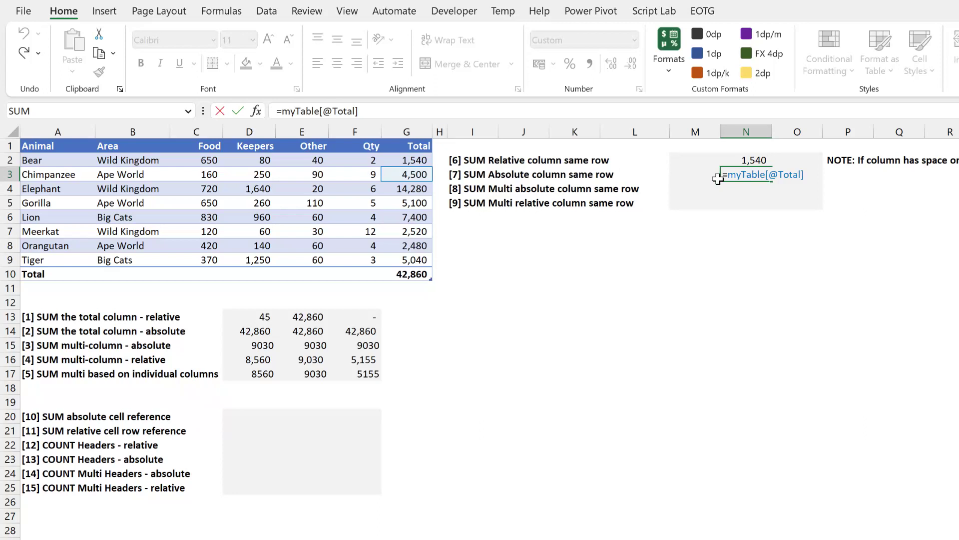
key(Escape)
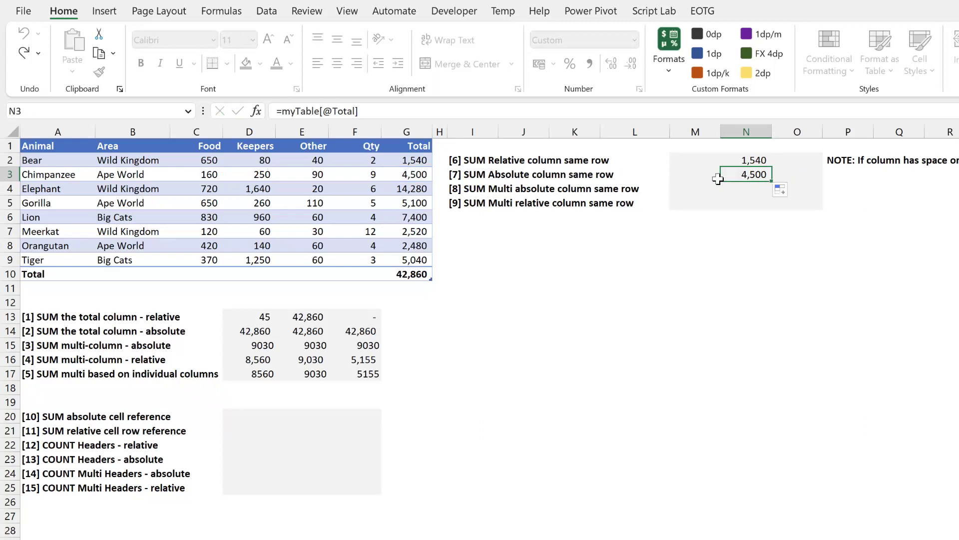
key(Delete)
click(747, 160)
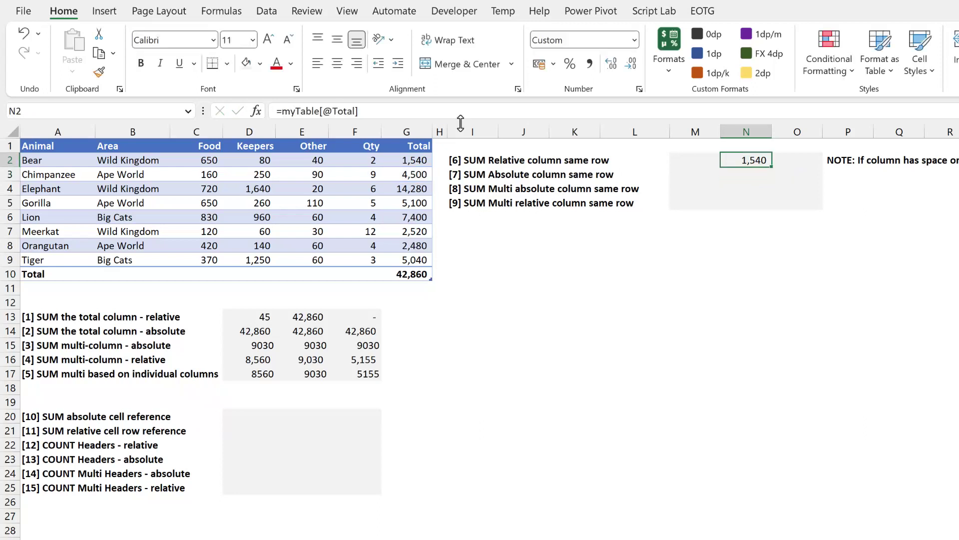
click(301, 112)
text(SUM()
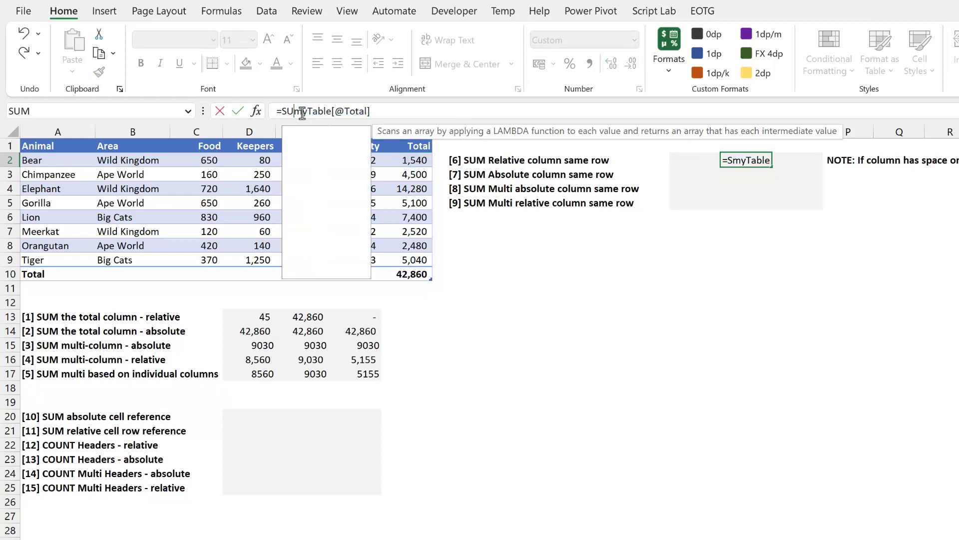
key(Return)
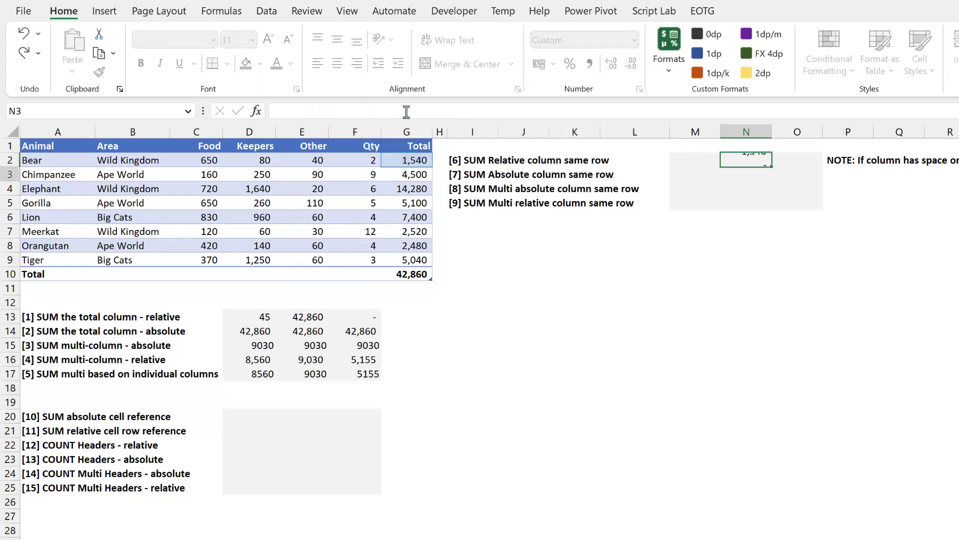
Copy N2 right to O2 and left to M2, checking they return a dash and 2
click(758, 160)
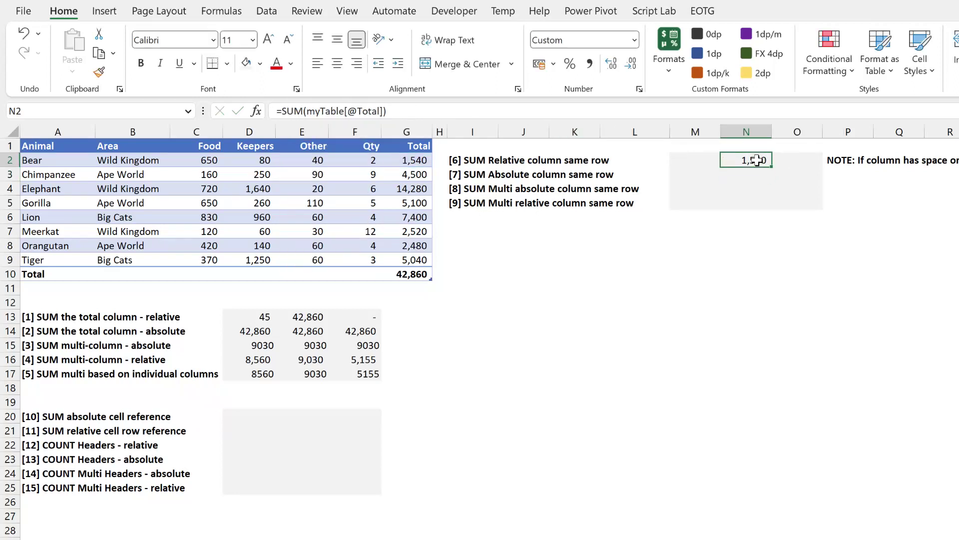
drag(772, 166, 816, 165)
double_click(795, 164)
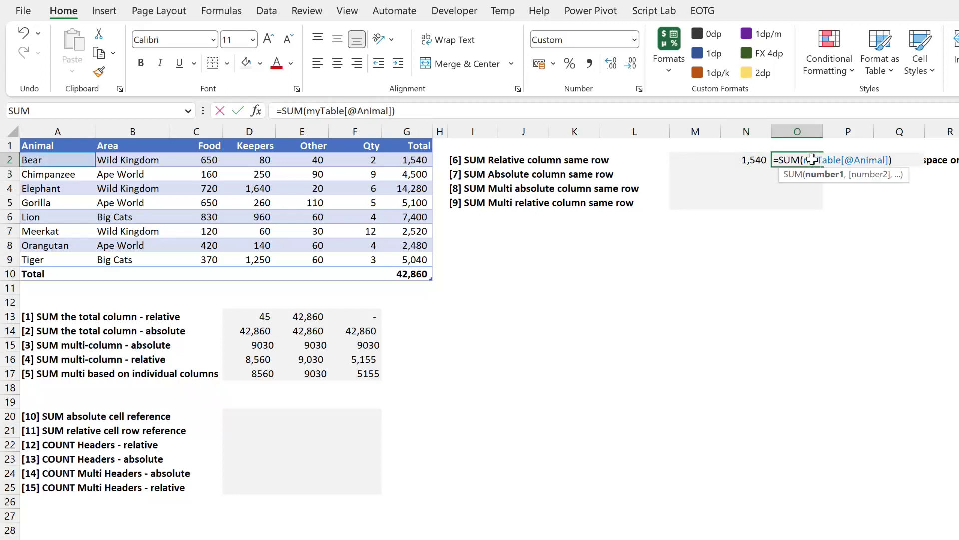
key(Escape)
click(760, 161)
drag(772, 166, 683, 166)
double_click(702, 160)
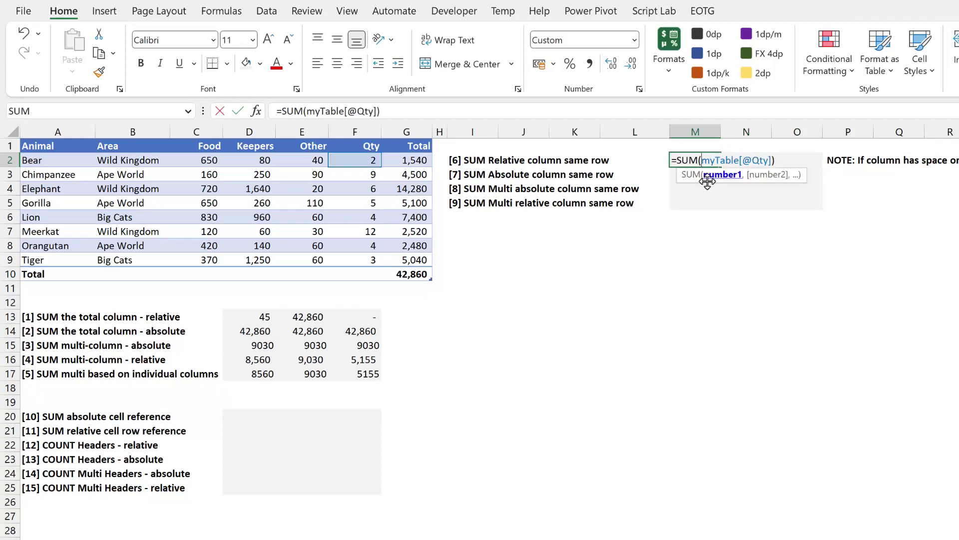
key(Escape)
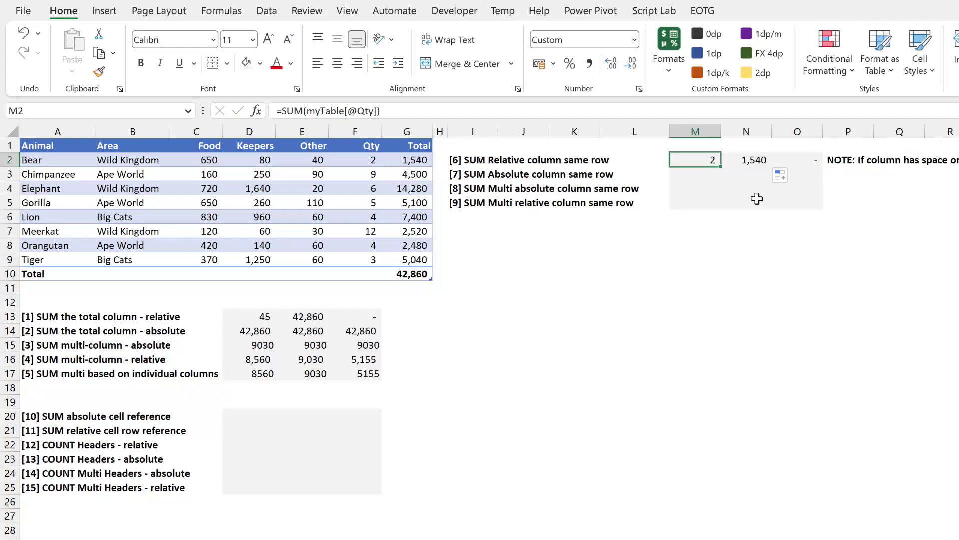
click(753, 172)
Enter =SUM(myTable[@[Total]:[Total]]) in N3, replacing Qty with Total in the formula
text(=SUM()
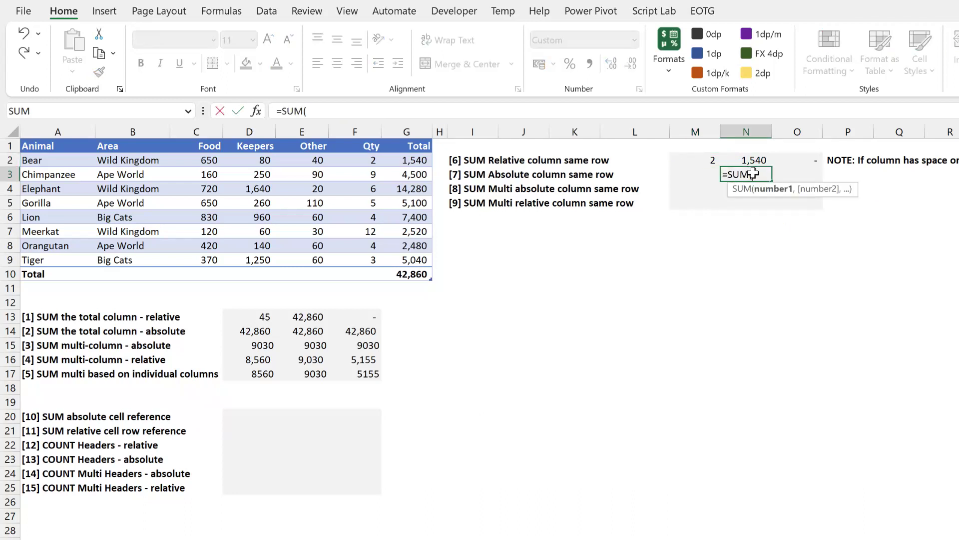
drag(376, 175, 417, 176)
text())
click(376, 111)
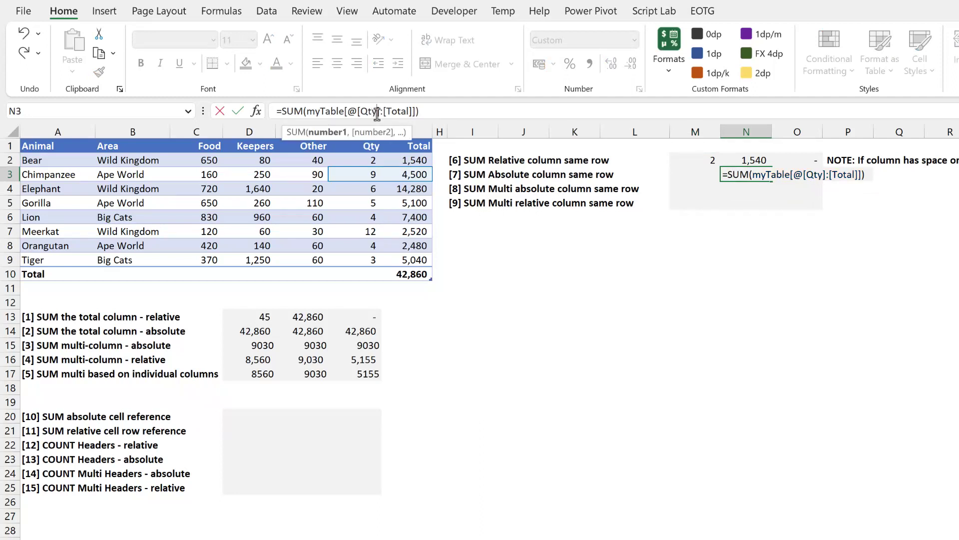
double_click(377, 112)
key(BackSpace)
text(Total)
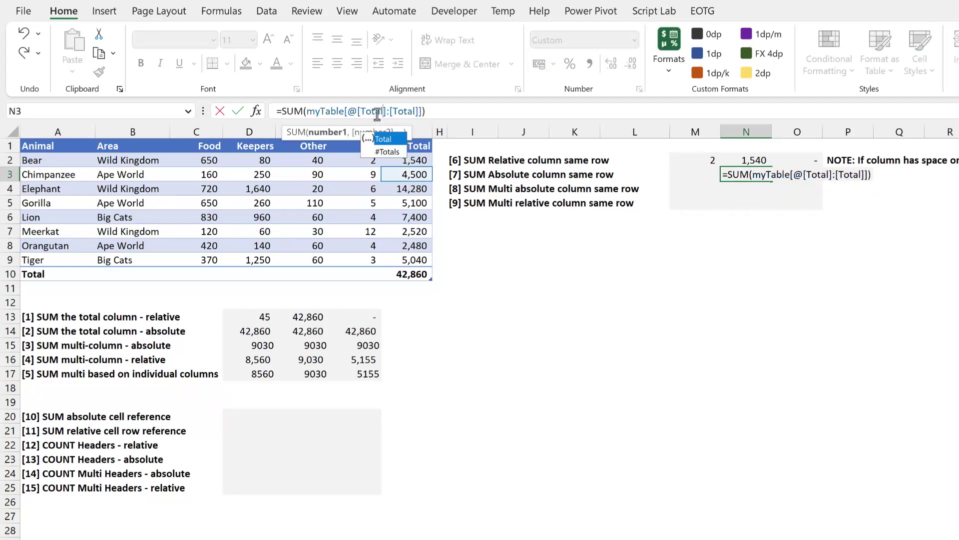
key(Return)
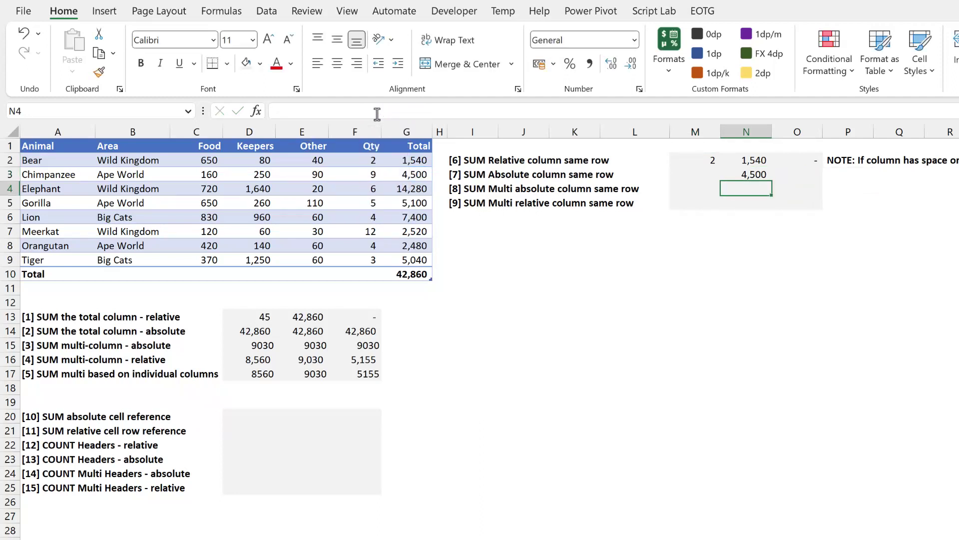
Copy N3's formula into O3 and M3, all showing 4,500
click(755, 176)
drag(772, 181, 676, 184)
click(763, 178)
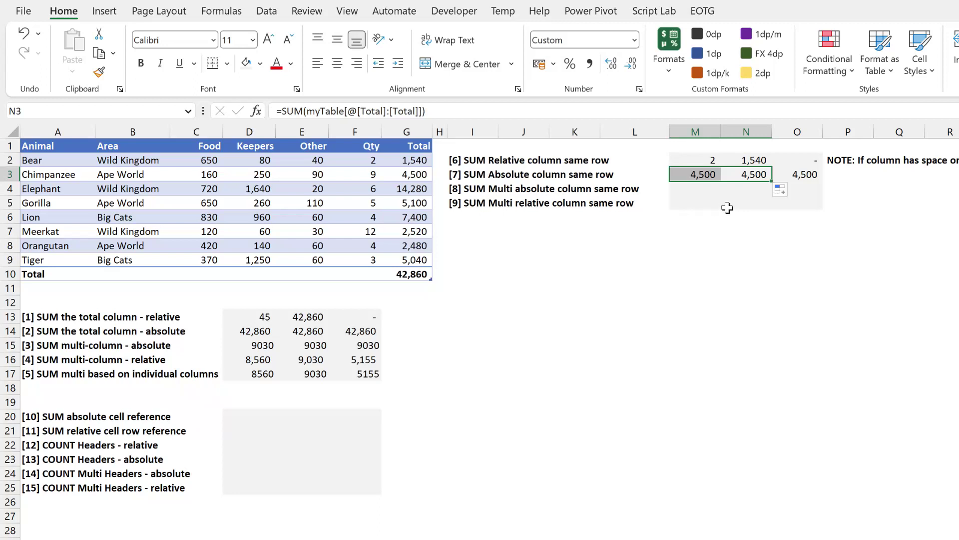
click(744, 188)
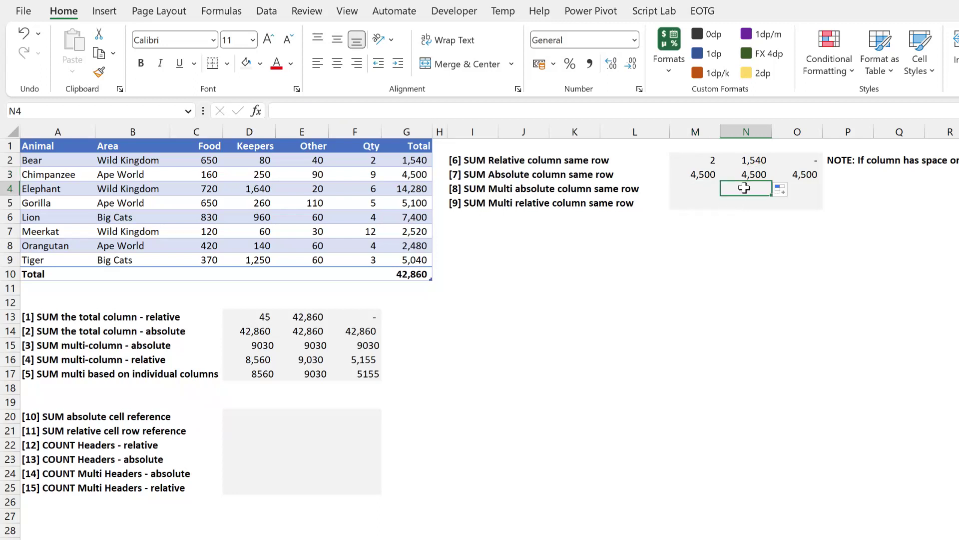
Enter the same-row absolute Food-to-Other sum in N4 and copy it across row 4, giving 2380
text(=SUM()
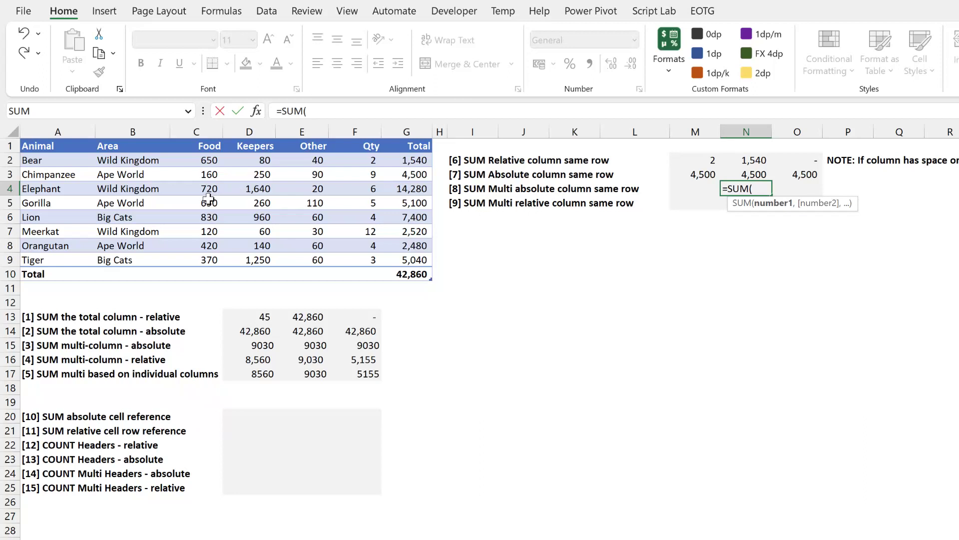
drag(209, 190, 322, 188)
text())
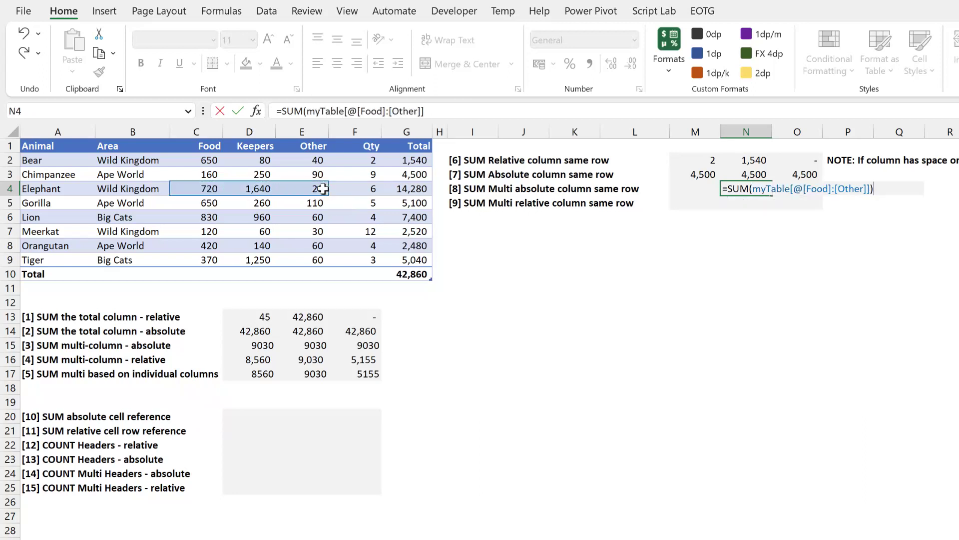
key(Return)
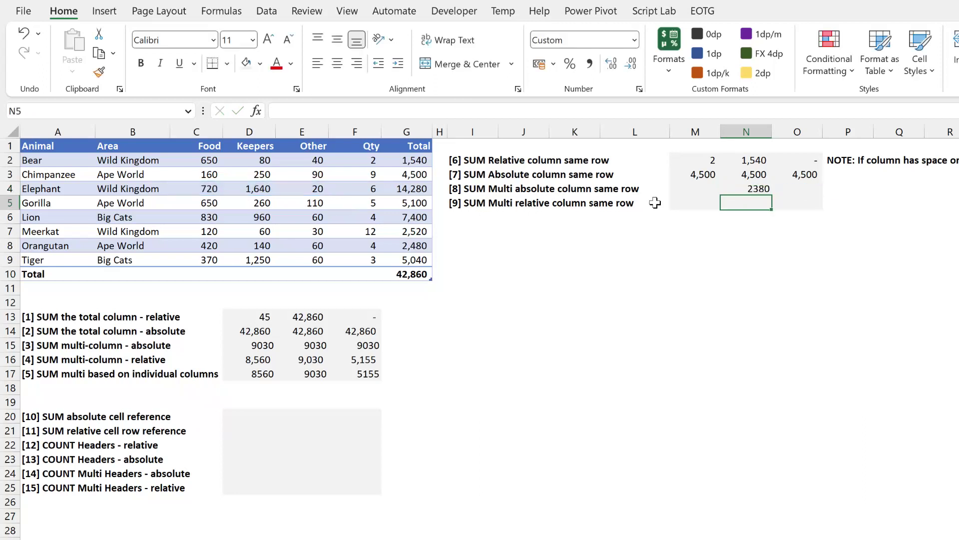
click(759, 189)
drag(768, 197, 698, 202)
click(766, 190)
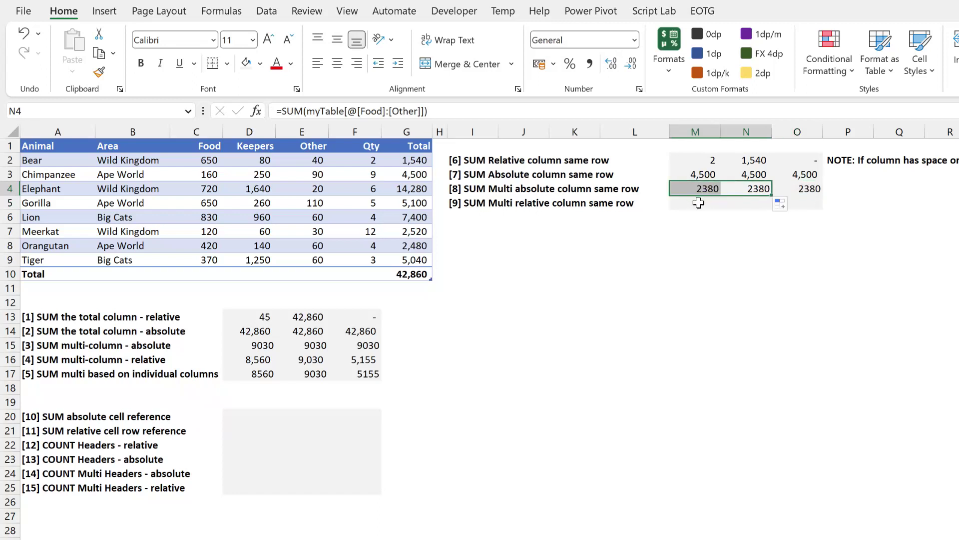
click(735, 203)
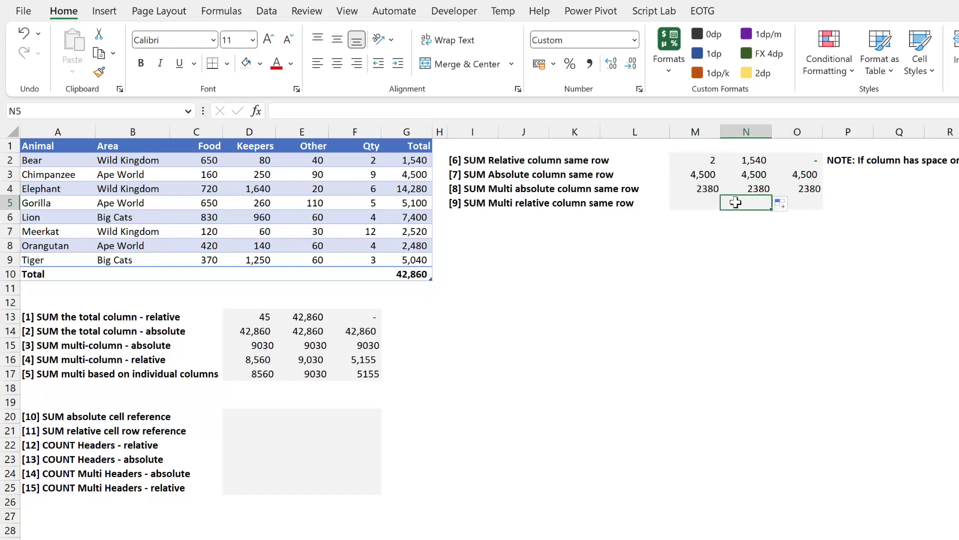
text(=SUM()
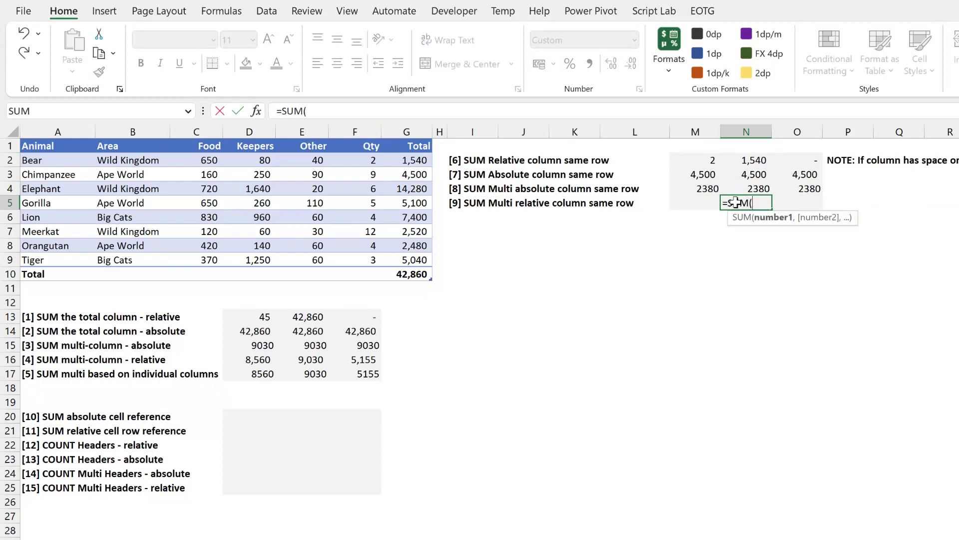
click(207, 201)
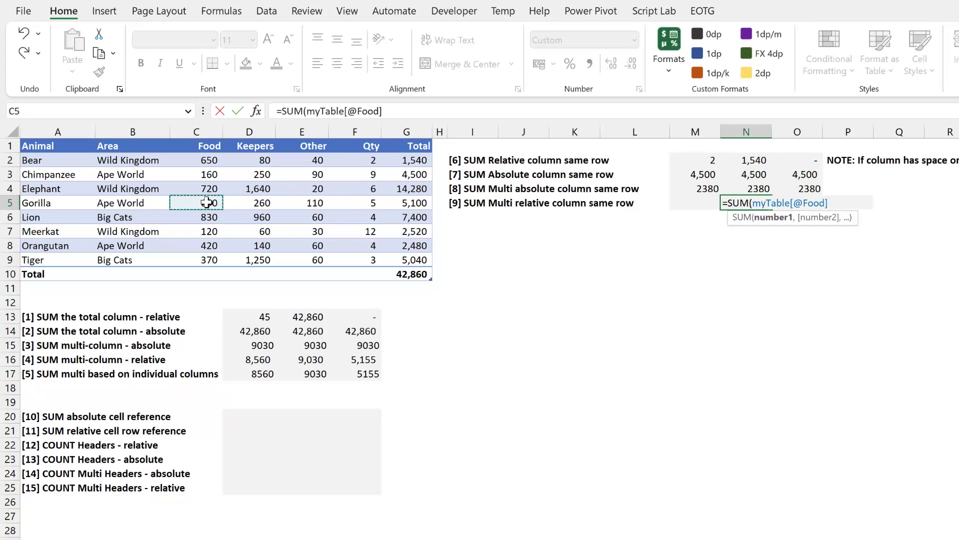
click(465, 114)
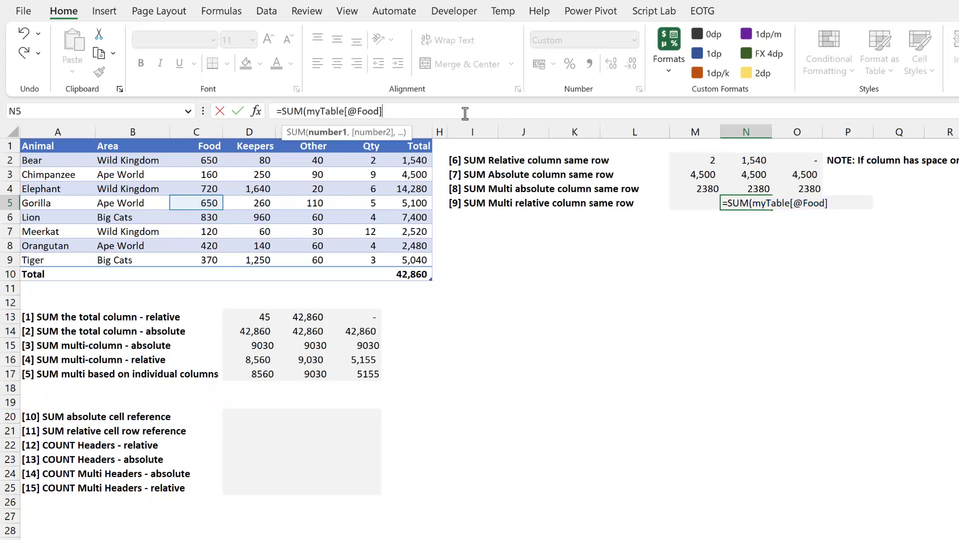
text(:)
click(310, 202)
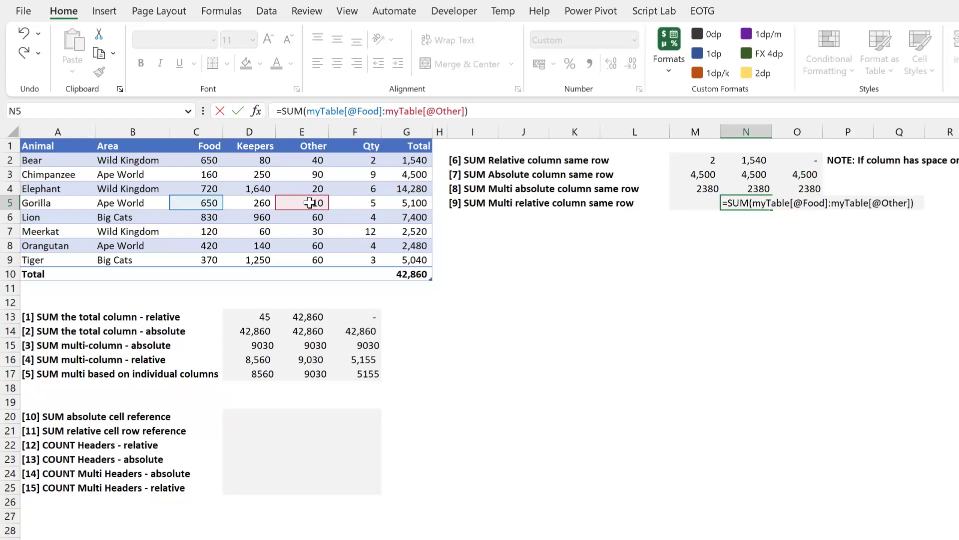
key(Return)
Copy N5 to O5 and M5, confirming M5 shifts to Area:Keepers for 910, 1,020, 375
click(763, 203)
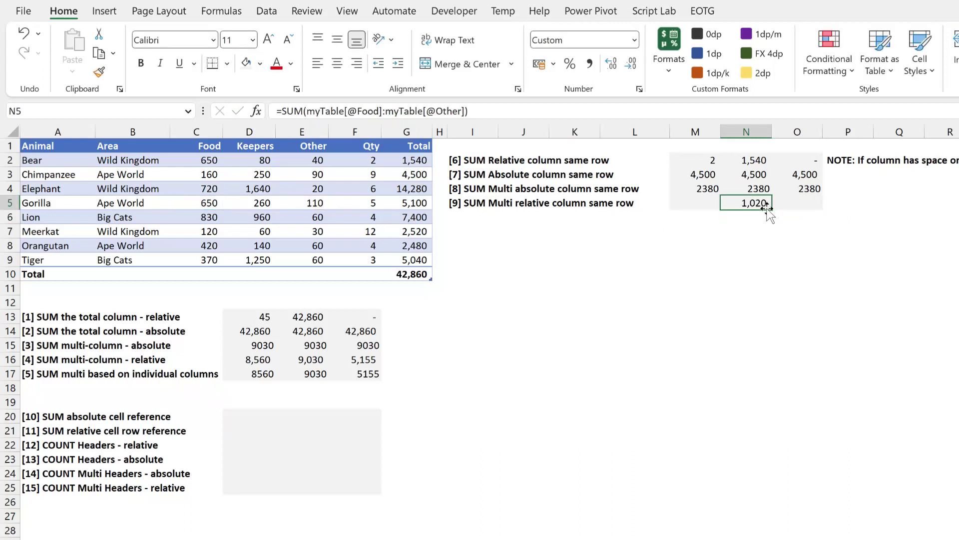
drag(772, 209, 697, 209)
click(767, 208)
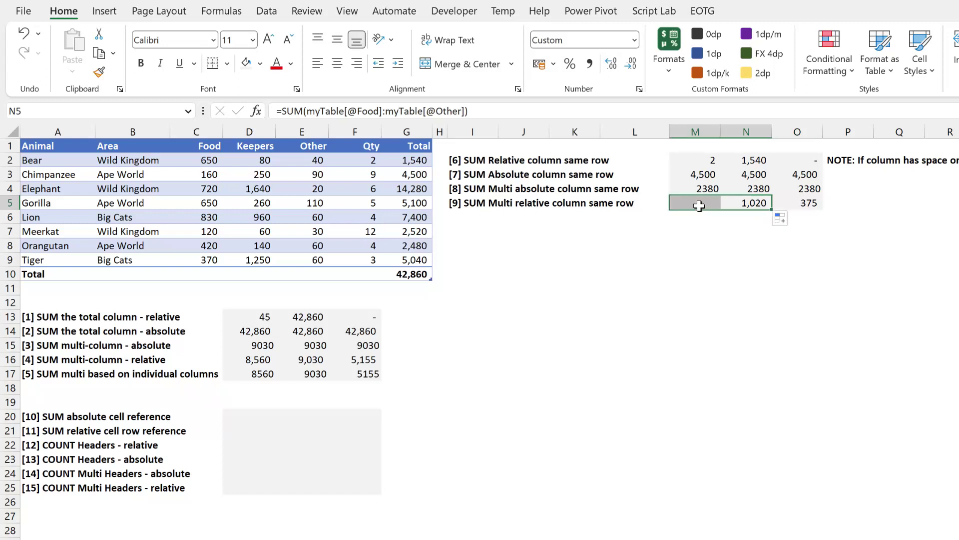
double_click(698, 205)
key(Escape)
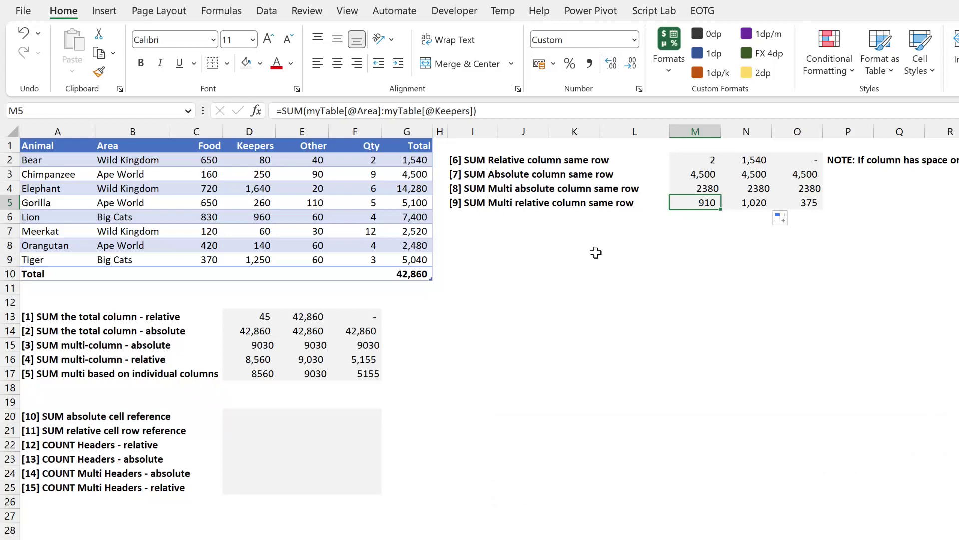
Enter =INDEX(myTable[Total],1) in E20 and compare it with the table's G2 formula
click(303, 415)
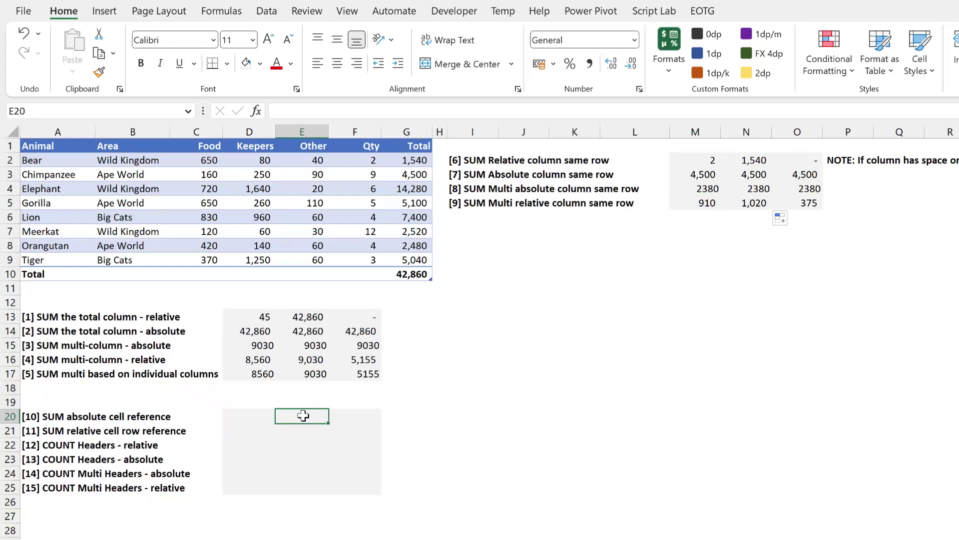
text(=INDEX()
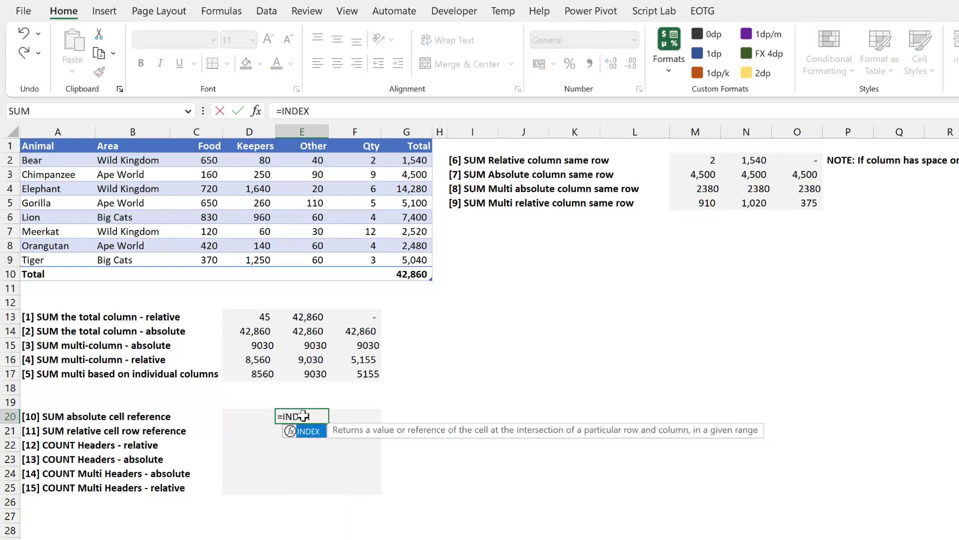
click(413, 141)
text(,1)
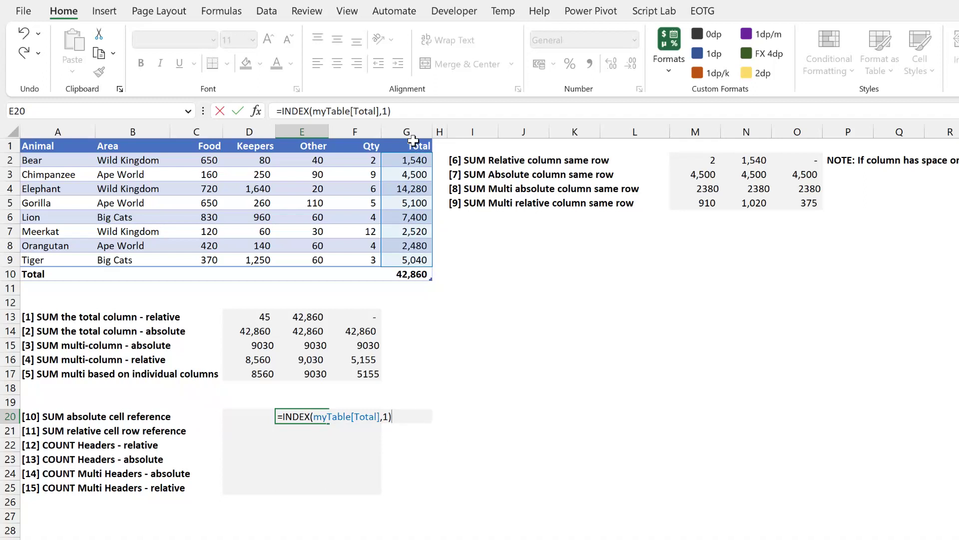
key(Return)
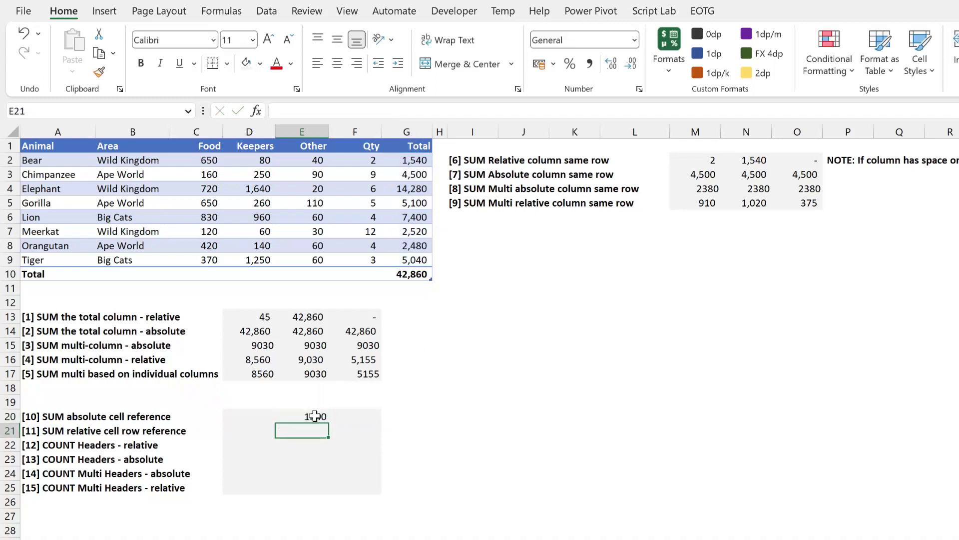
click(315, 415)
click(415, 160)
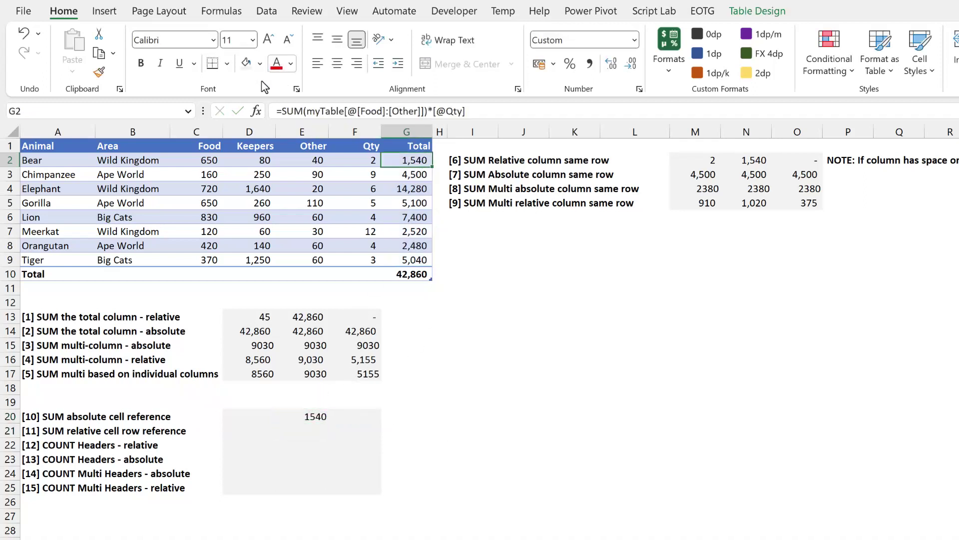
click(313, 417)
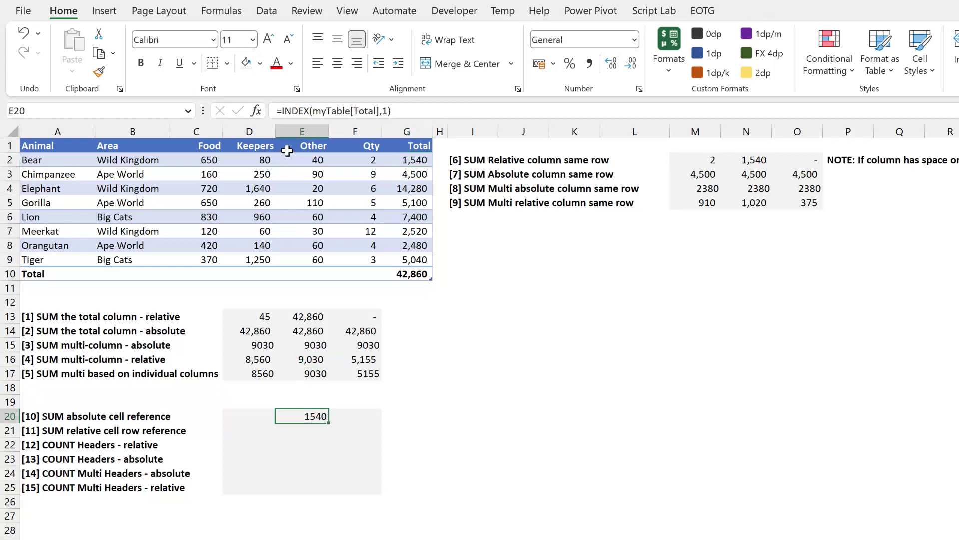
Wrap E20's formula in SUM so it reads =SUM(INDEX(myTable[Total],1)), giving 1540
click(280, 111)
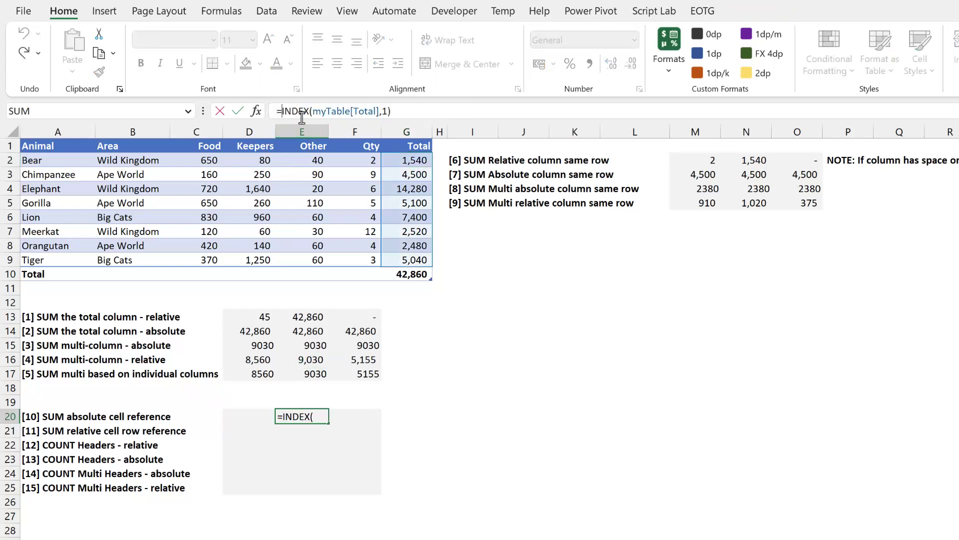
text(SUM()
text())
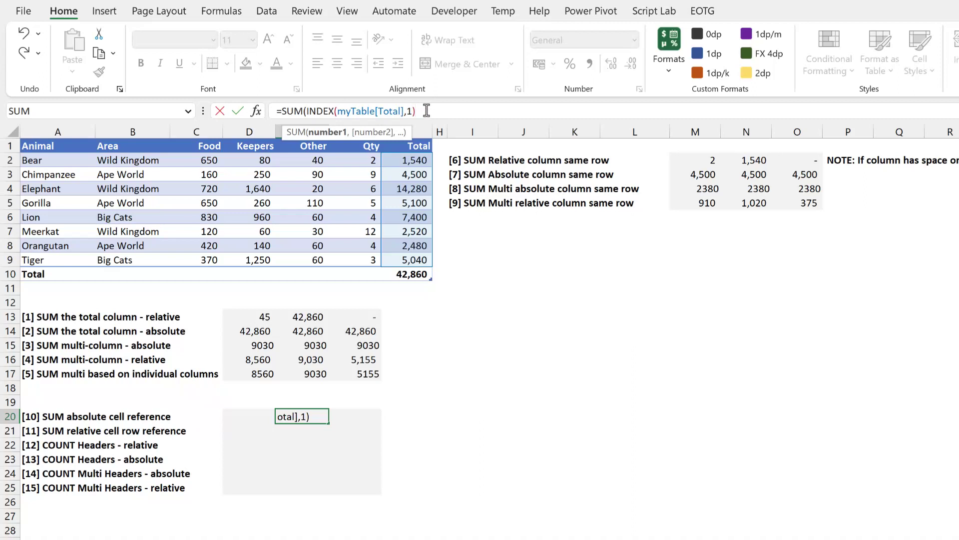
key(Return)
Copy E20's formula down to E21 and right to F20, then inspect F20's shifted reference
click(319, 414)
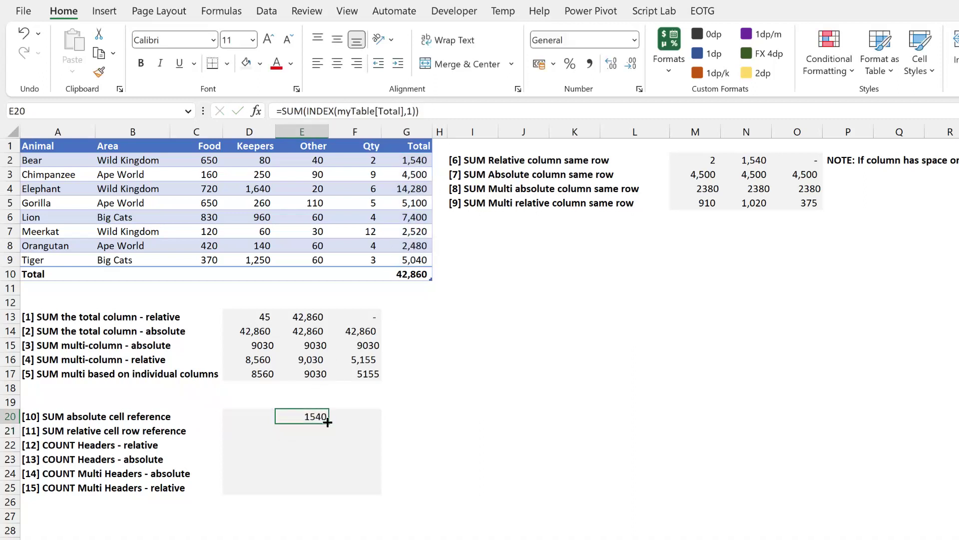
mouse_move(327, 422)
mouse_down()
mouse_move(324, 448)
mouse_move(326, 436)
mouse_up()
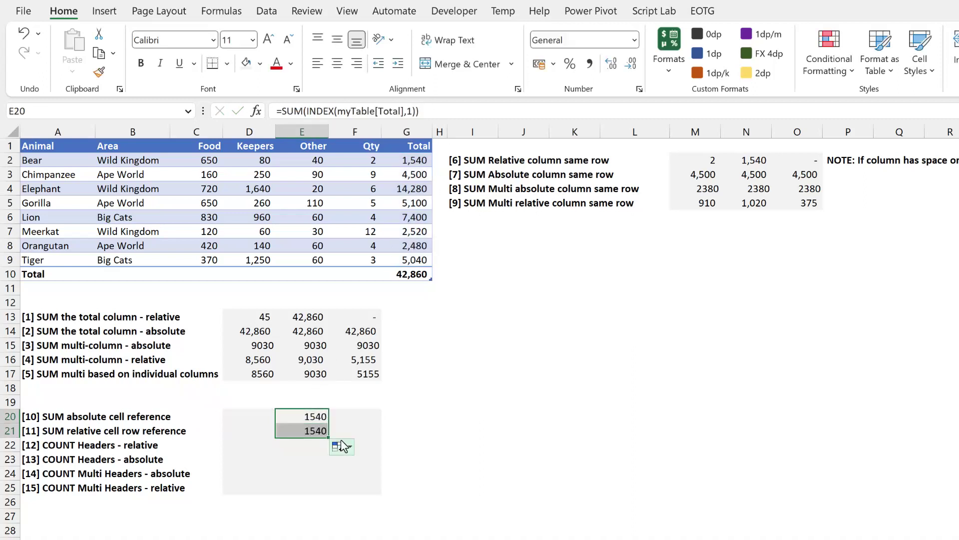
click(317, 415)
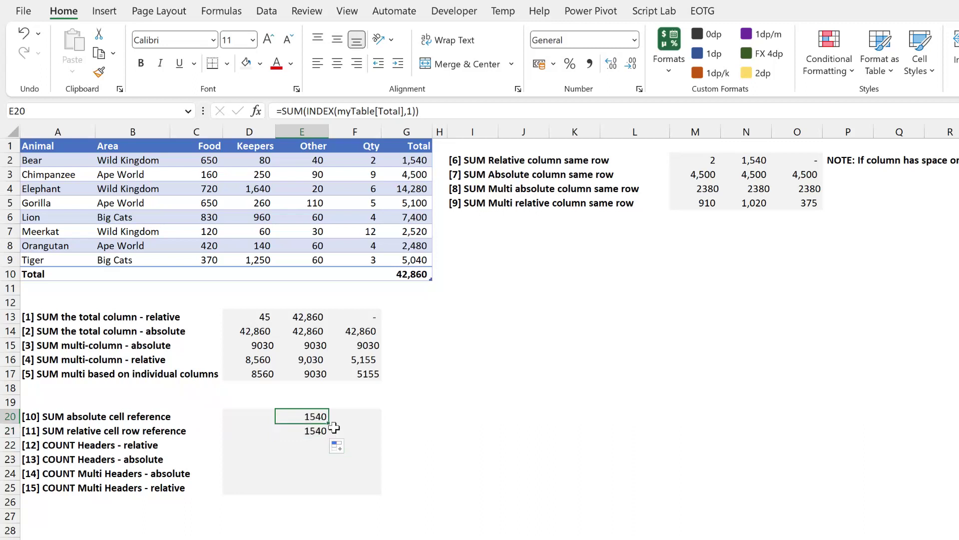
drag(331, 422, 356, 419)
double_click(369, 416)
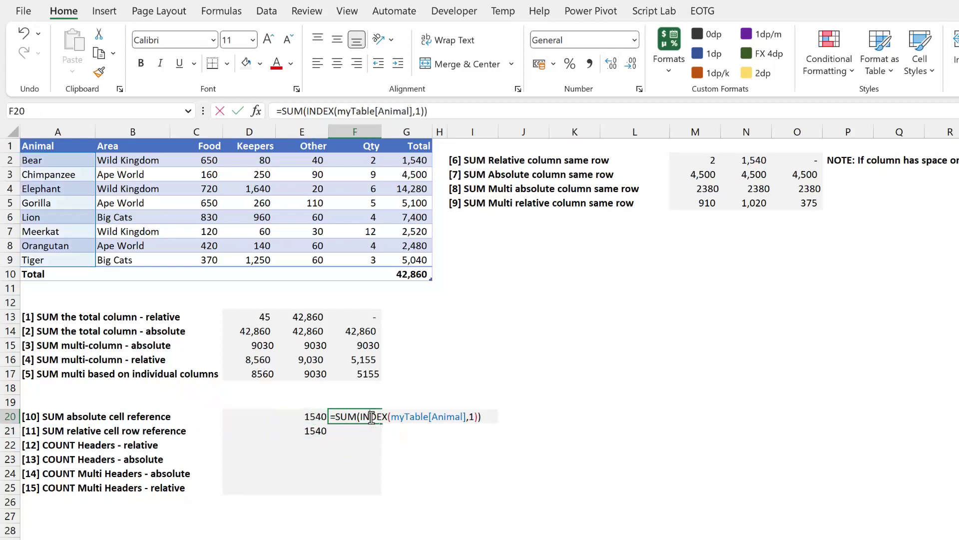
key(Escape)
Change E20's column reference to myTable[[Total]:[Total]] to anchor it
click(320, 417)
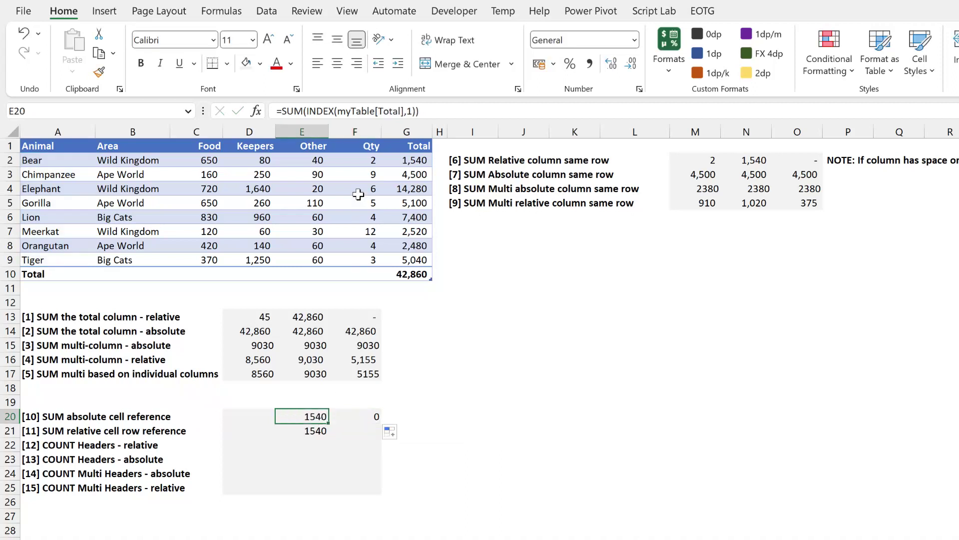
drag(407, 113, 339, 114)
key(Delete)
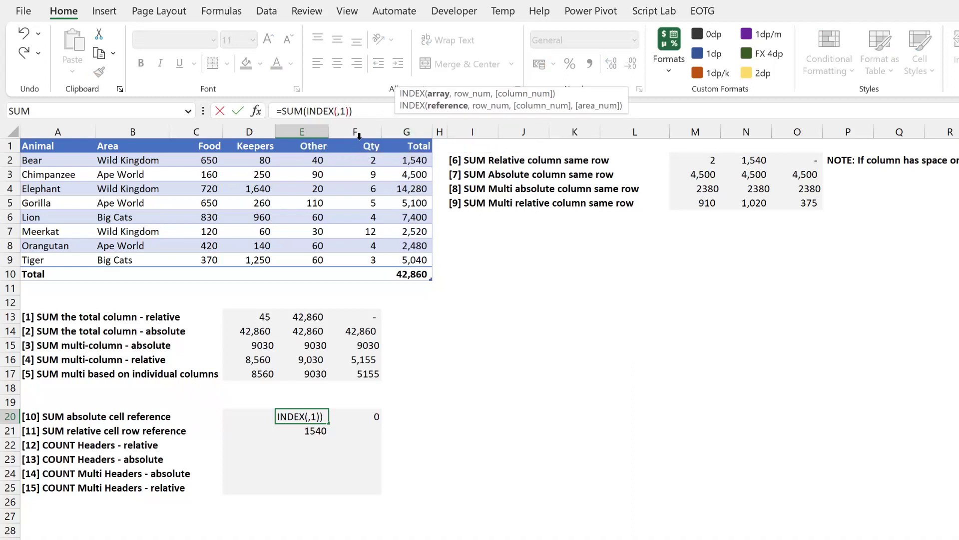
drag(359, 135, 407, 135)
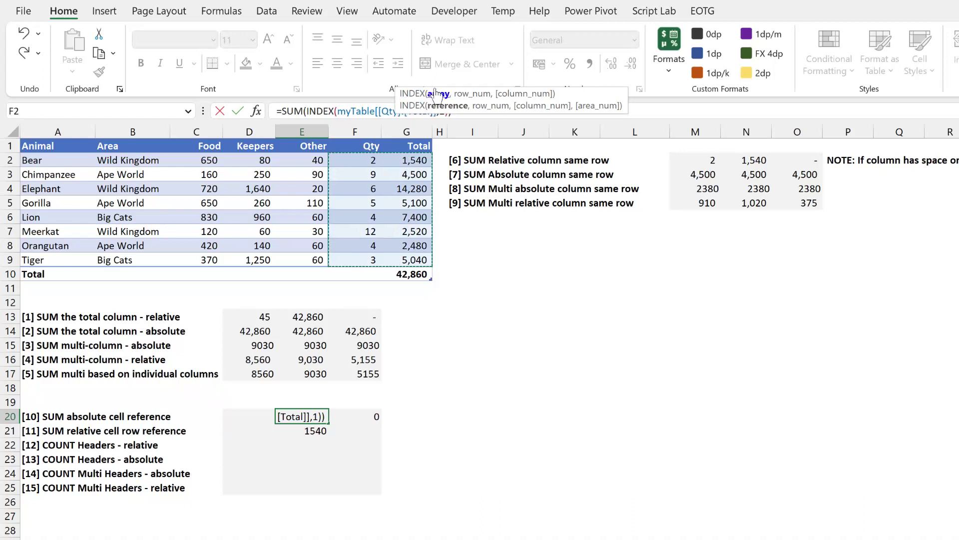
click(399, 114)
key(BackSpace)
key(BackSpace)
key(BackSpace)
key(BackSpace)
key(BackSpace)
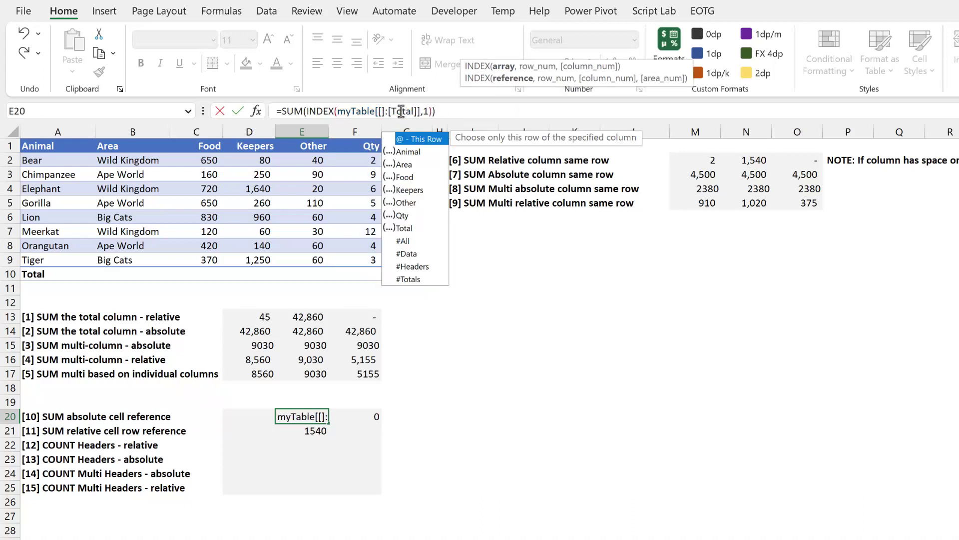
key(Delete)
key(Return)
Fill the anchored formula from E20 into D20 and F20, all returning 1540
click(329, 420)
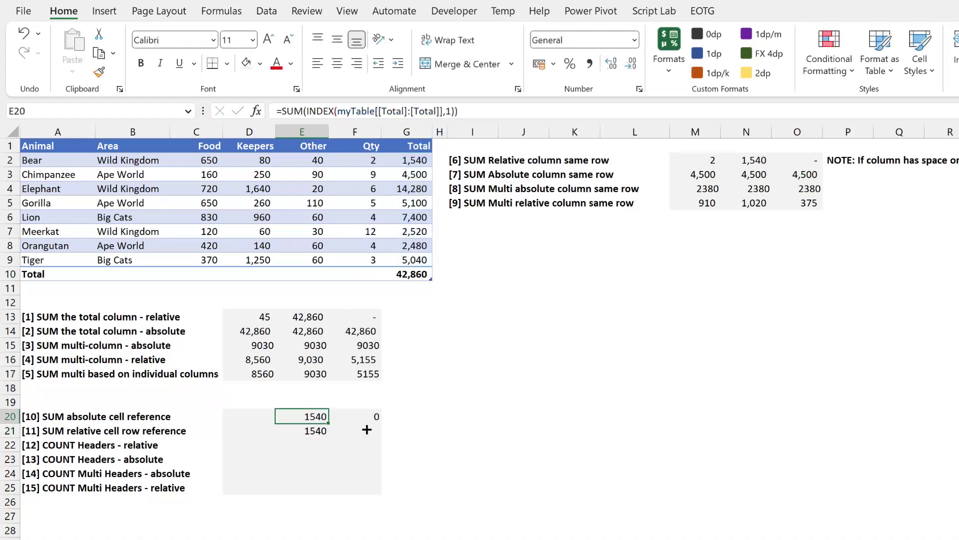
drag(366, 429, 260, 419)
click(326, 418)
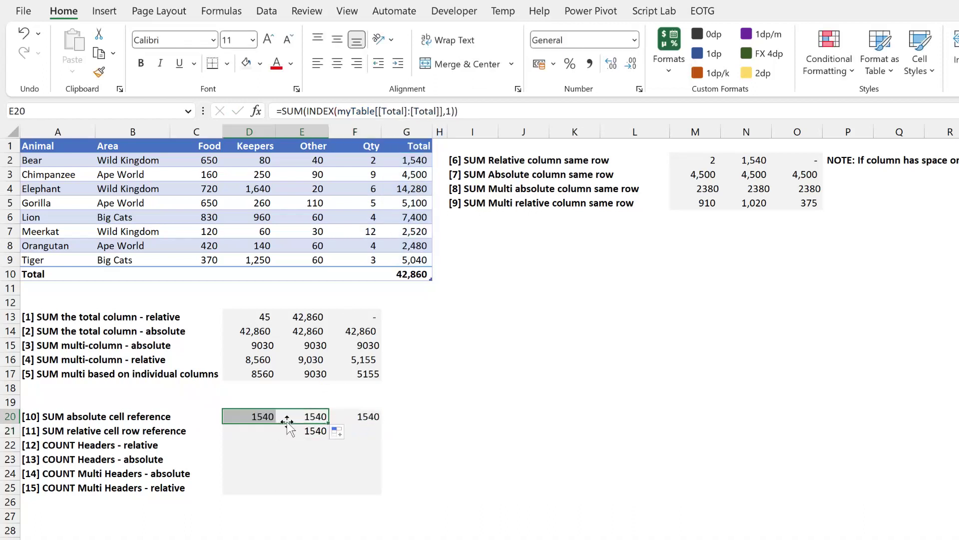
Set E21's INDEX row argument to 2 and compare the result with the table's G3 total
click(315, 418)
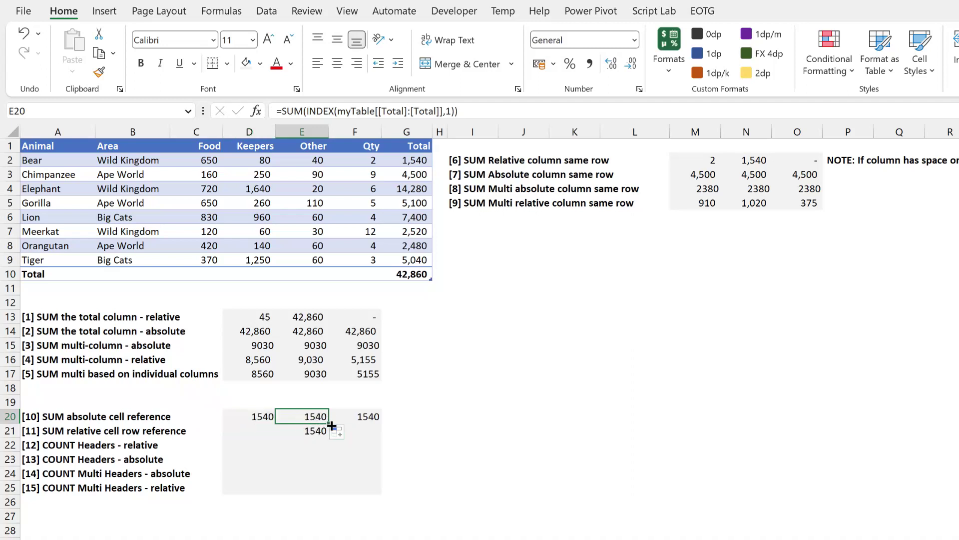
click(320, 431)
double_click(318, 431)
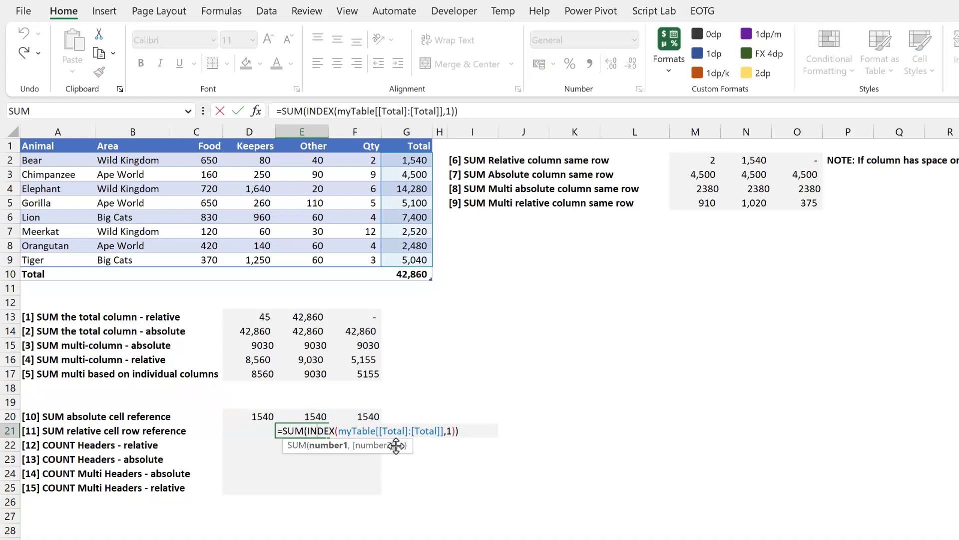
double_click(449, 111)
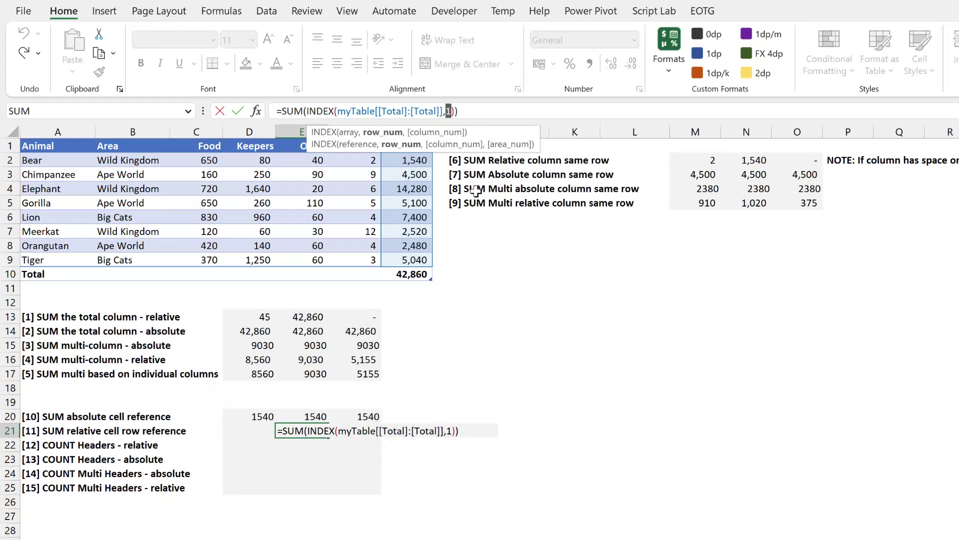
text(2)
key(Return)
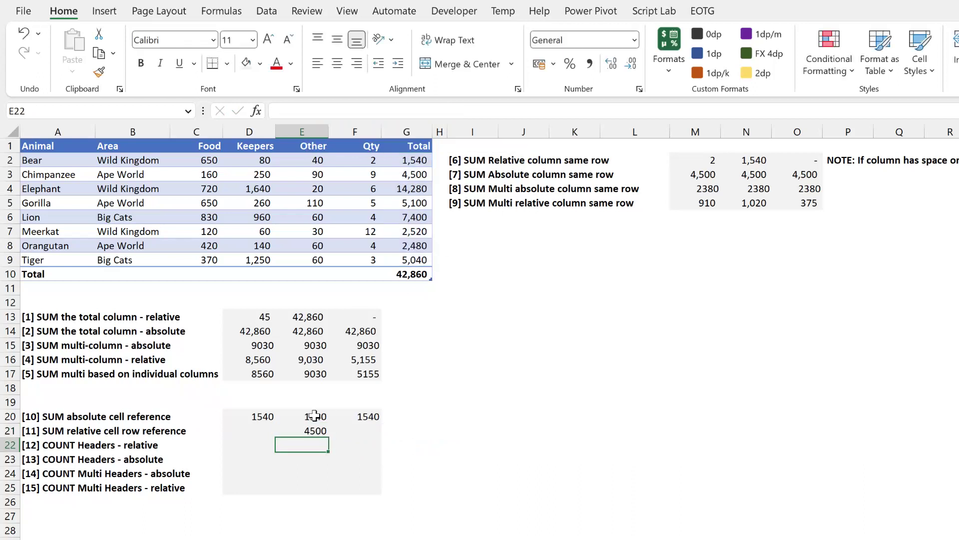
click(315, 428)
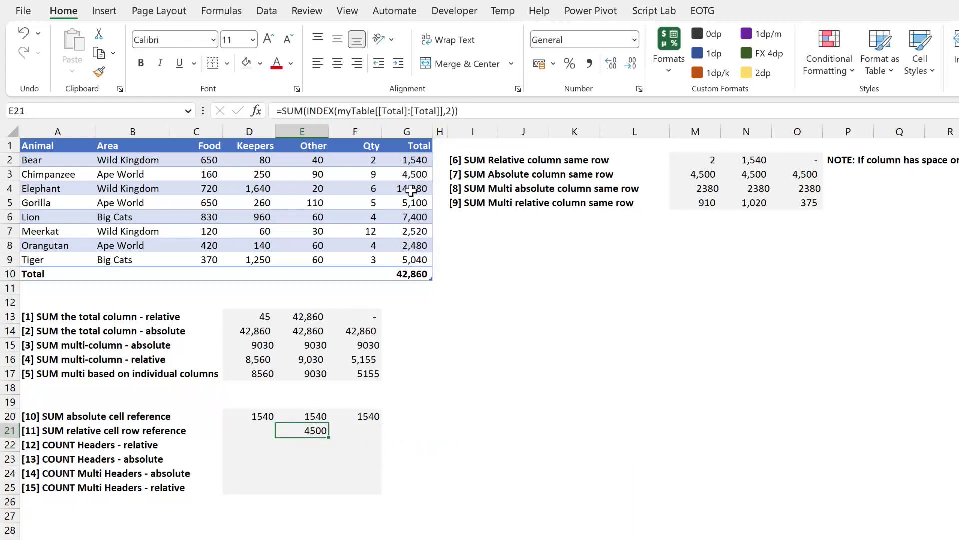
click(398, 176)
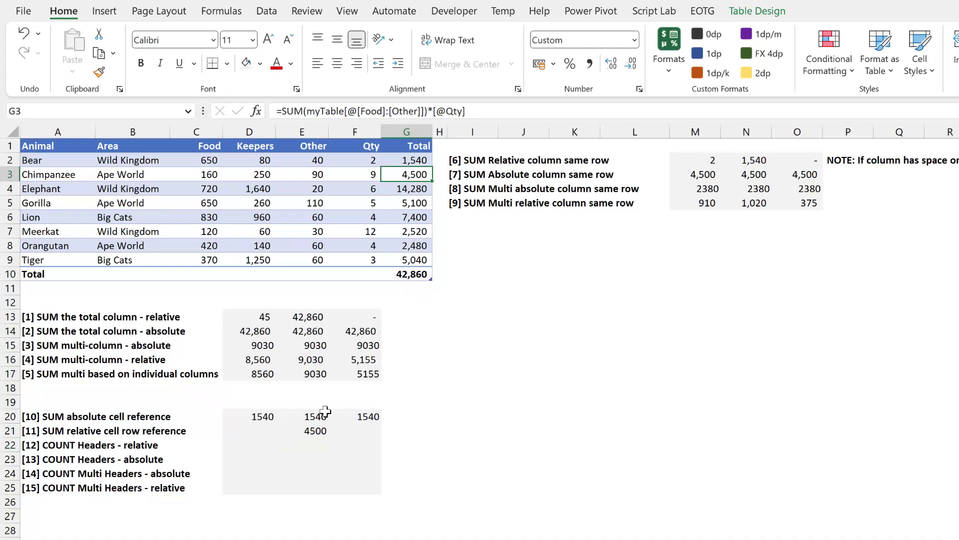
click(312, 428)
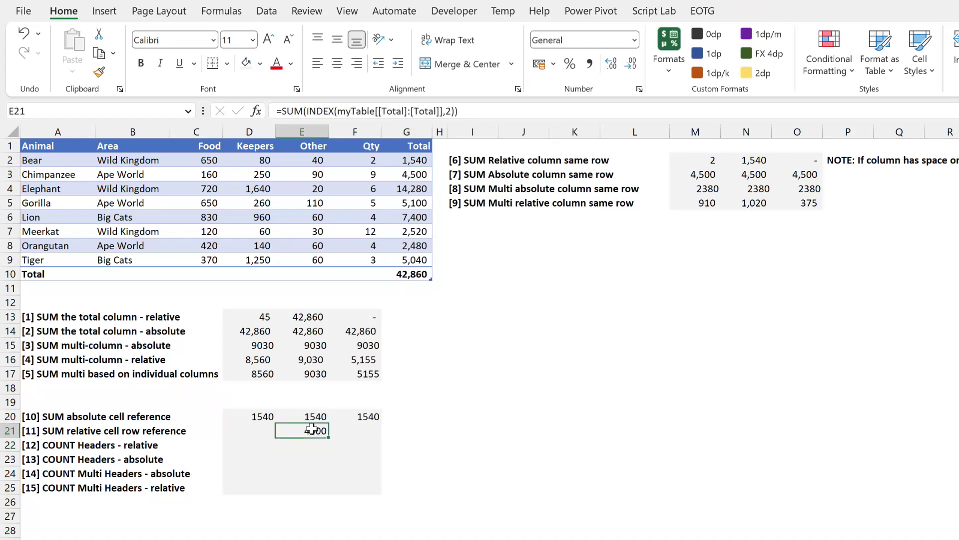
Replace the fixed row number with ROW(A1), making E21 =SUM(INDEX(myTable[[Total]:[Total]],ROW(A1)))
click(449, 111)
key(BackSpace)
text(ROW)
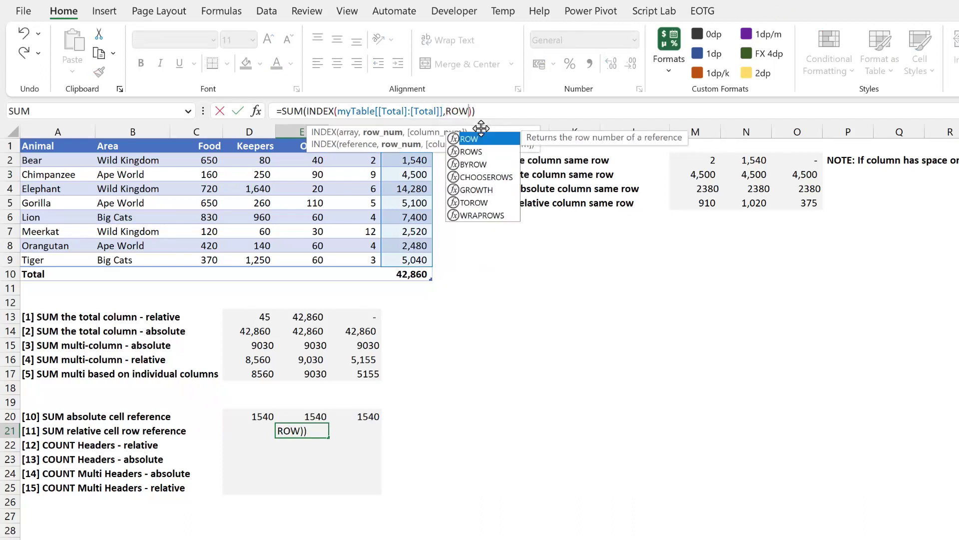
text(()
text(A10)
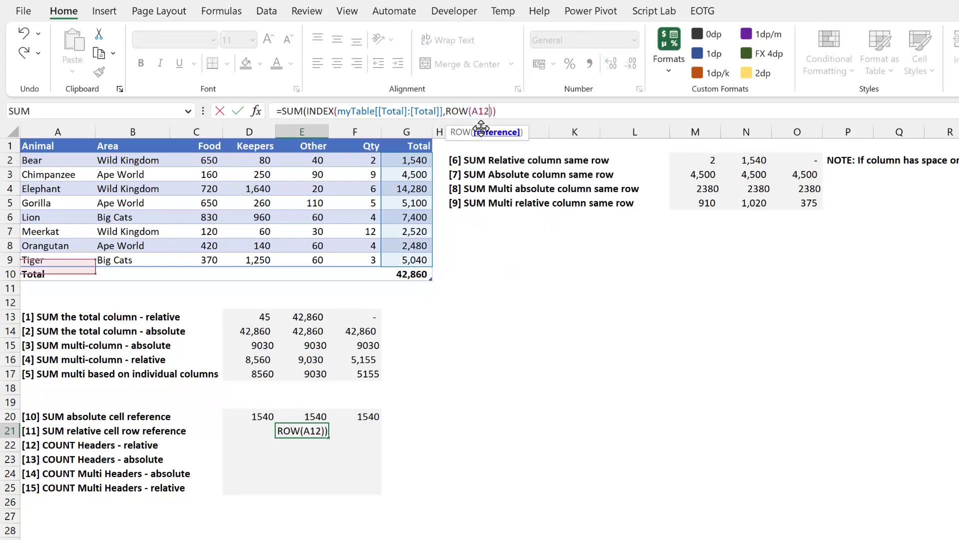
key(BackSpace)
text())
key(Return)
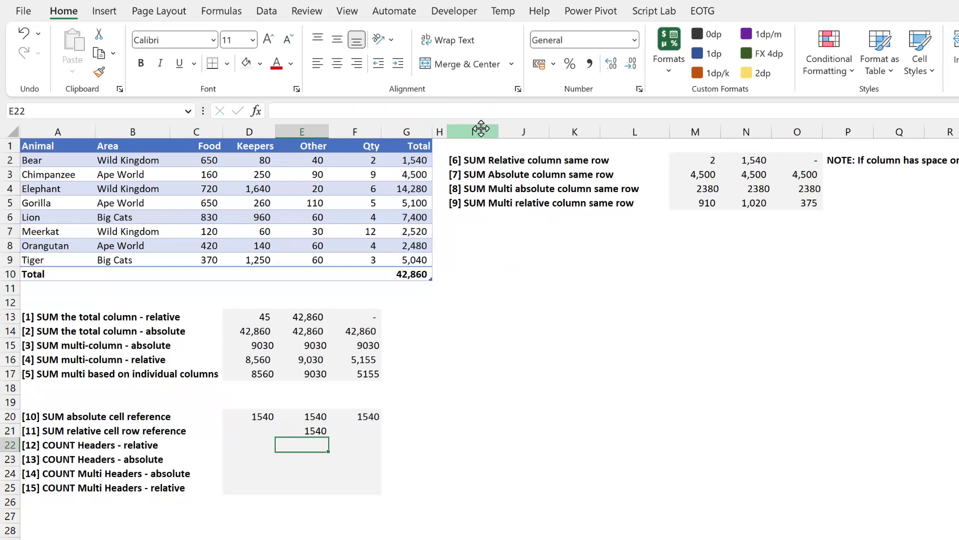
Copy E21's formula down to E22, where it references ROW(A2) and returns 4500
click(315, 431)
double_click(309, 430)
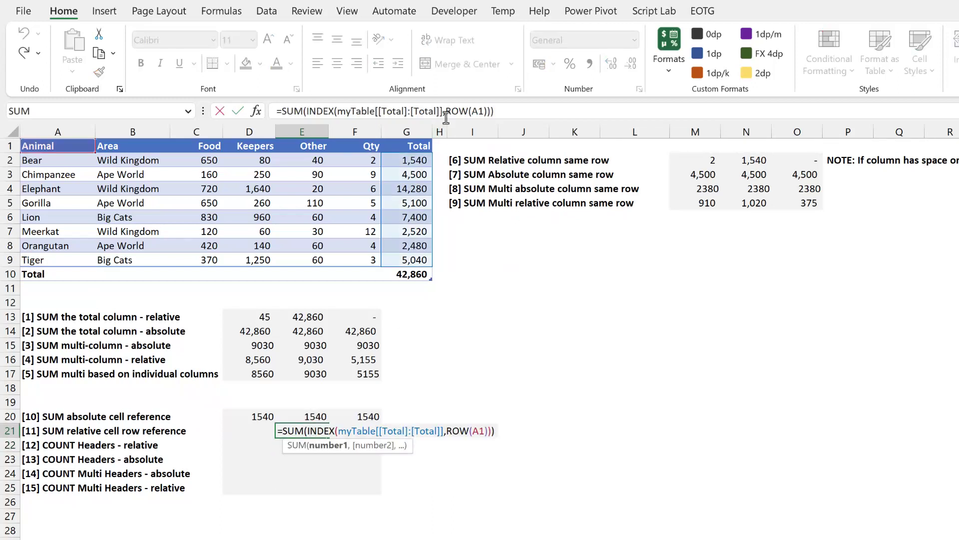
drag(447, 112, 477, 112)
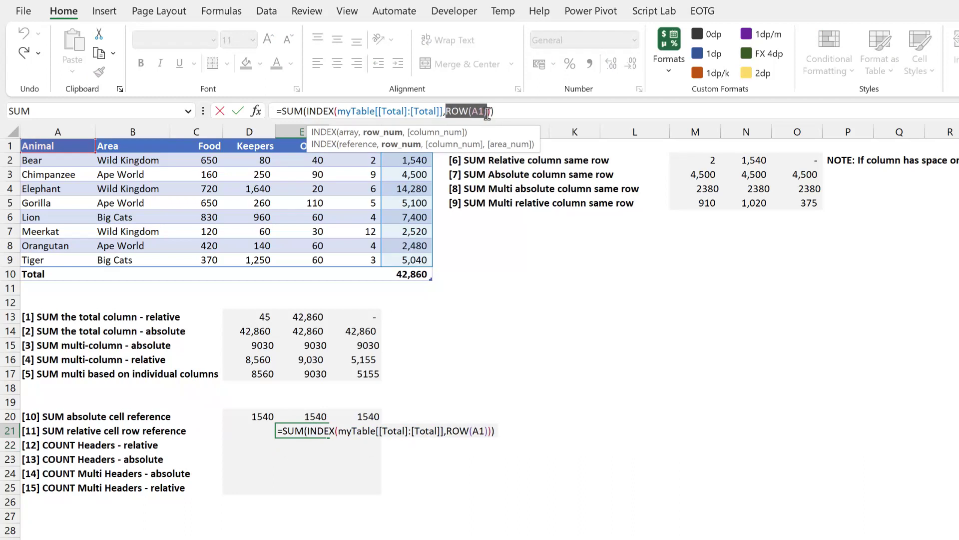
key(ctrl+Return)
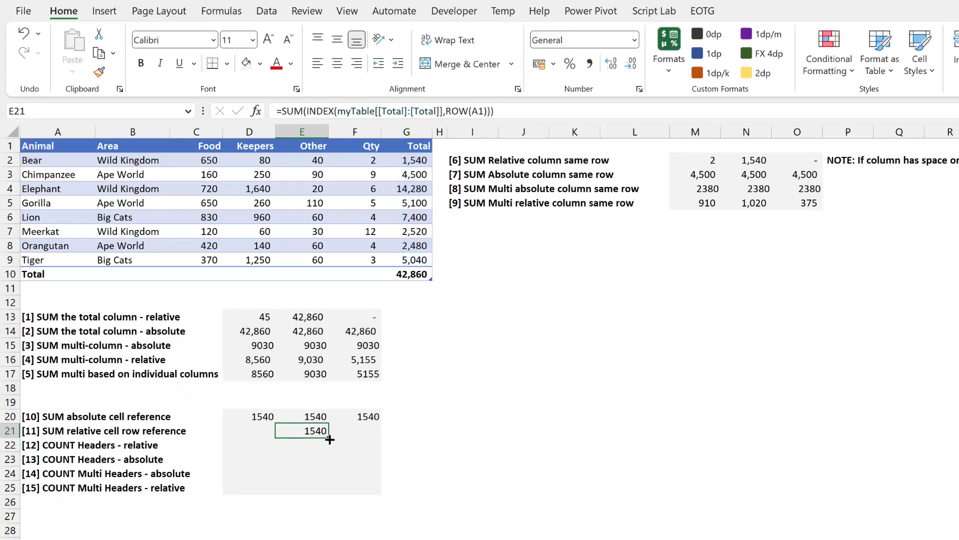
drag(328, 437, 328, 455)
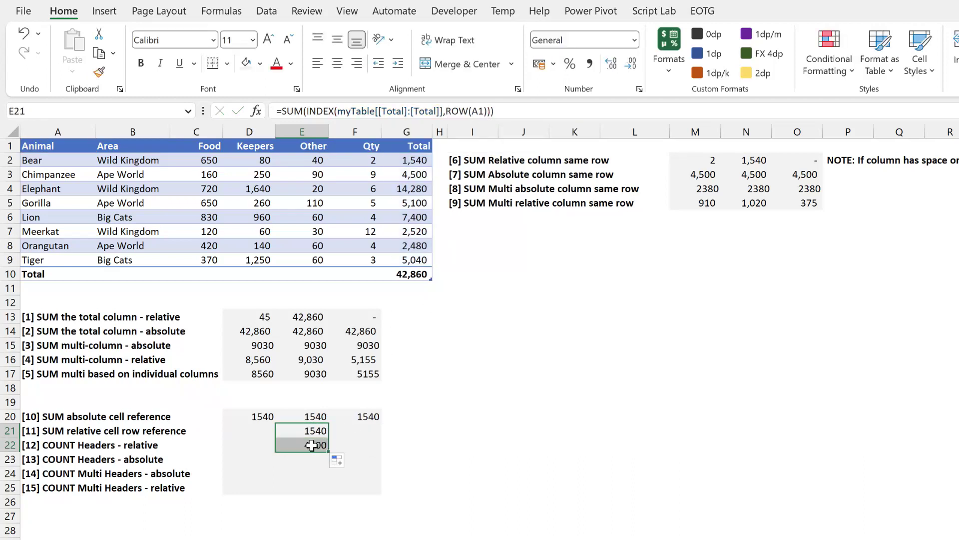
double_click(312, 444)
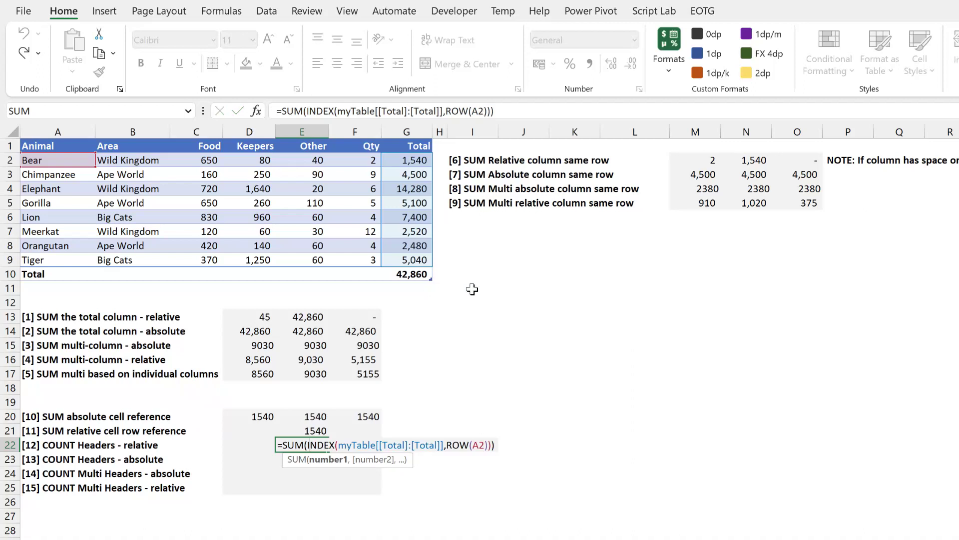
Copy E22's formula down to E23 and check its ROW(A3) result against the Elephant total 14,280
key(Escape)
drag(328, 451, 327, 464)
click(417, 189)
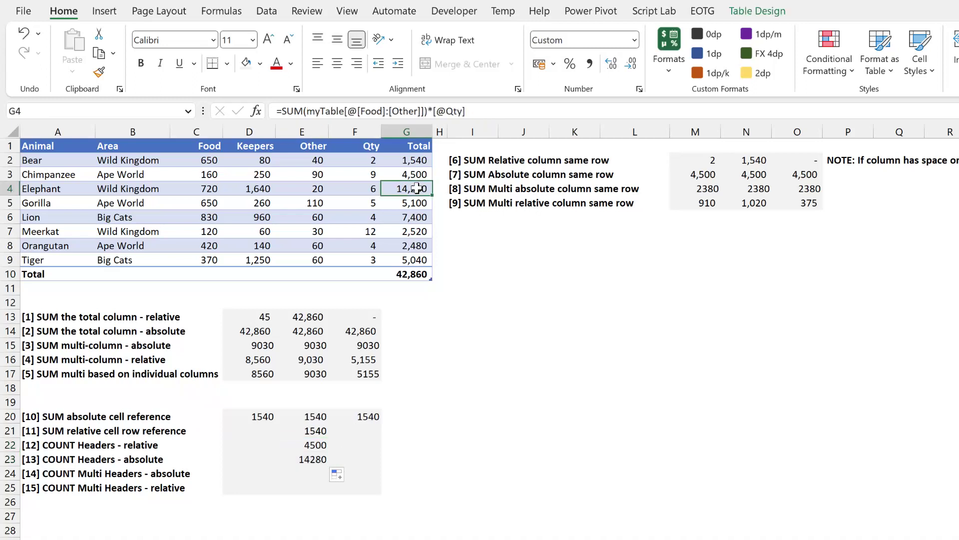
click(313, 458)
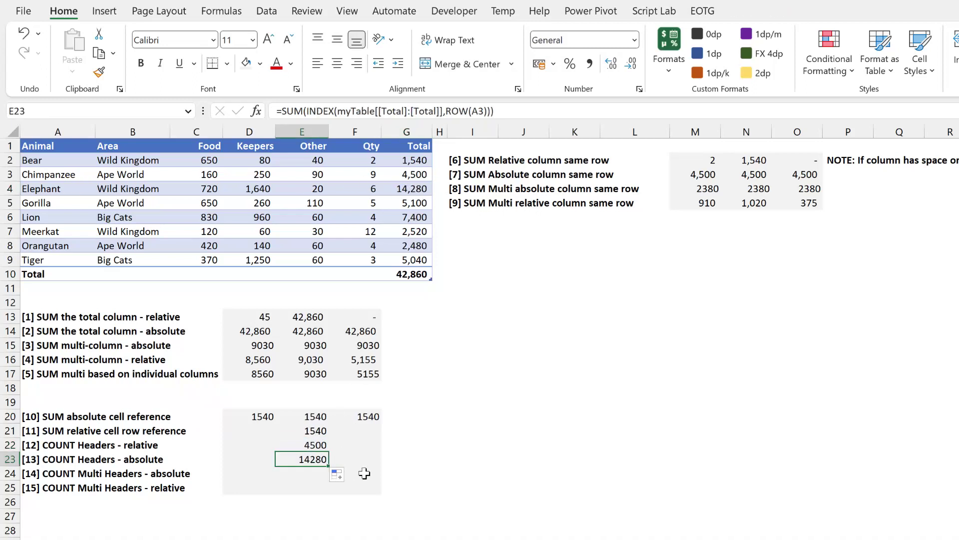
Fill E21's formula across row 21 and inspect the #REF! error in D21
click(319, 430)
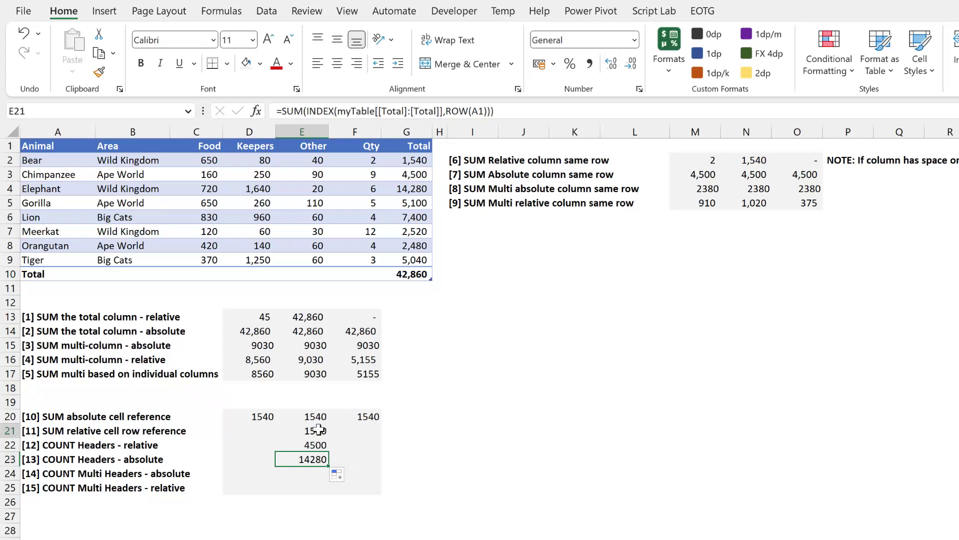
drag(328, 437, 251, 432)
click(322, 432)
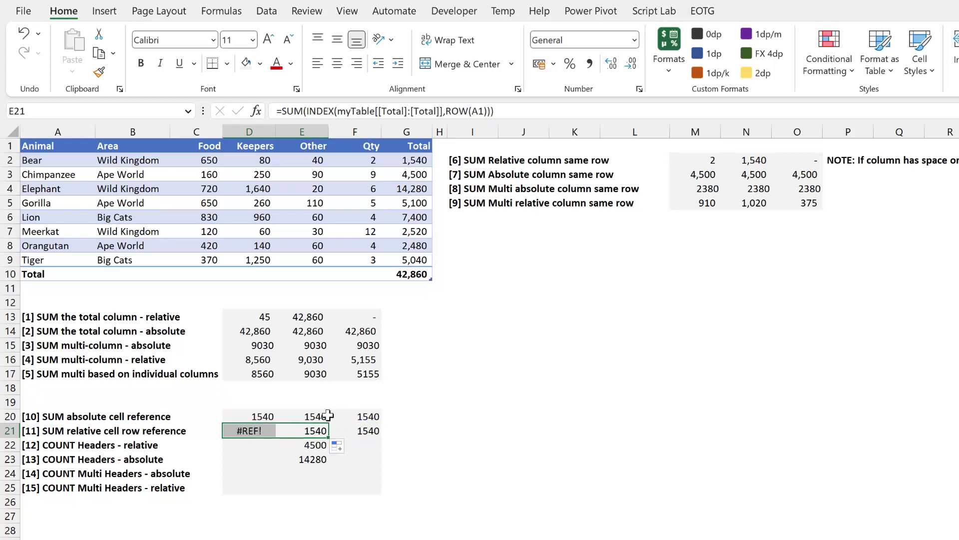
click(270, 430)
click(310, 431)
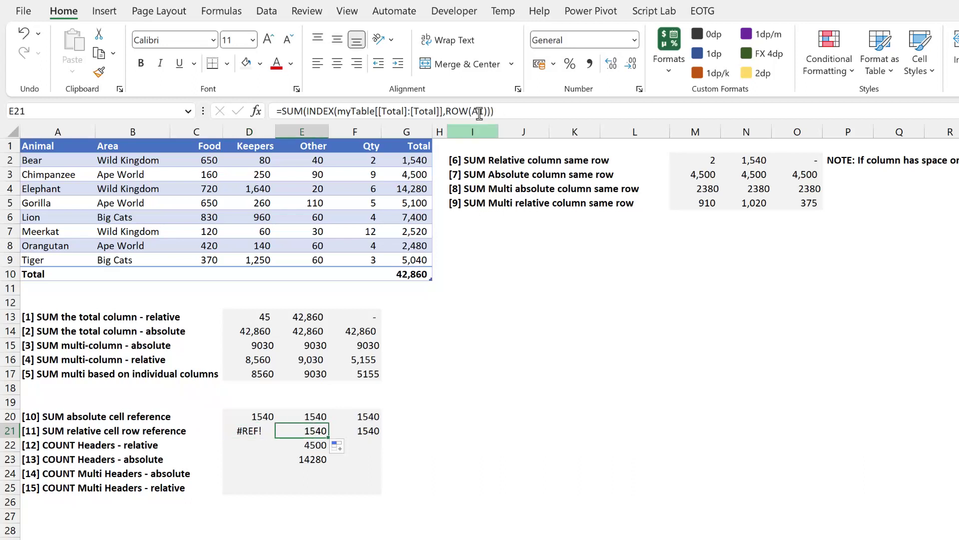
Change E21's reference to ROW($A1) and refill it into F21 and D21, each showing 1540
click(472, 110)
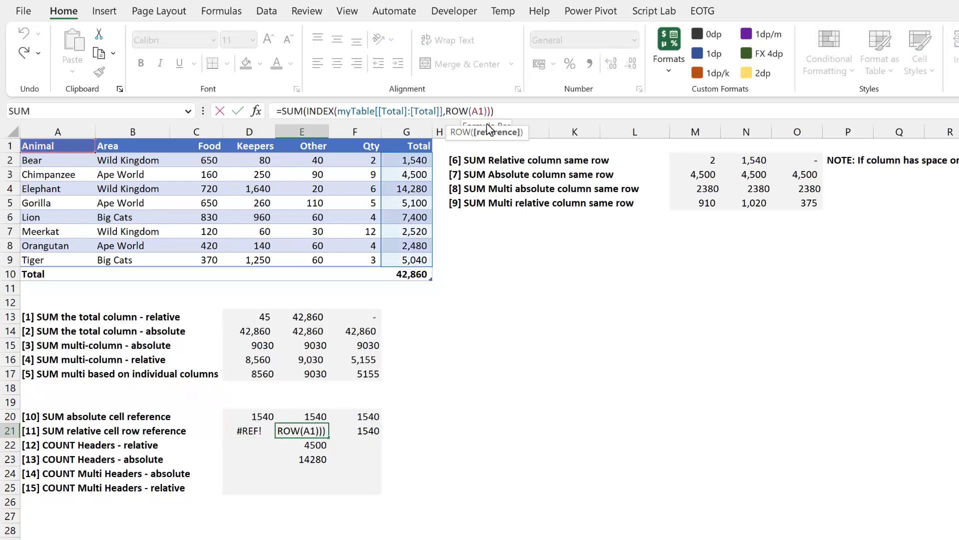
text($)
key(Return)
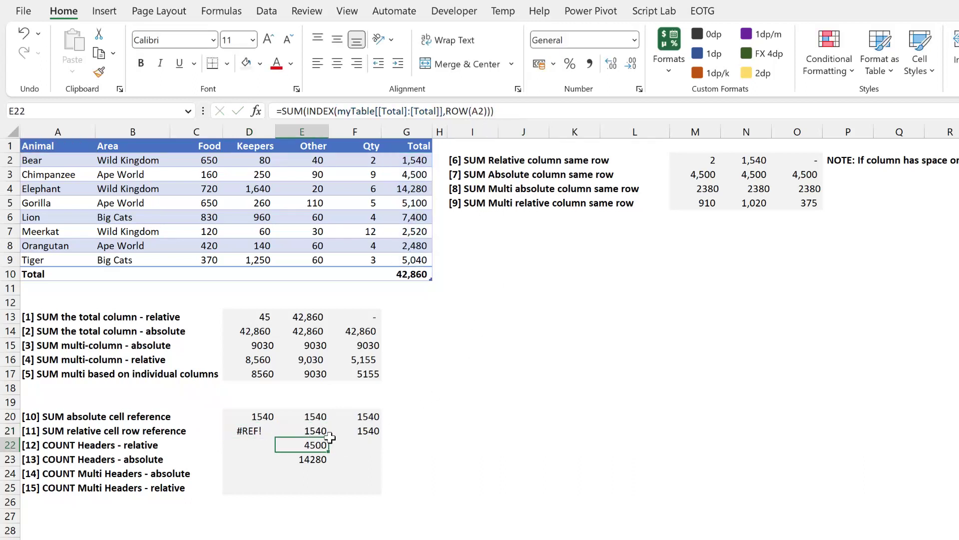
click(320, 433)
drag(329, 436, 370, 435)
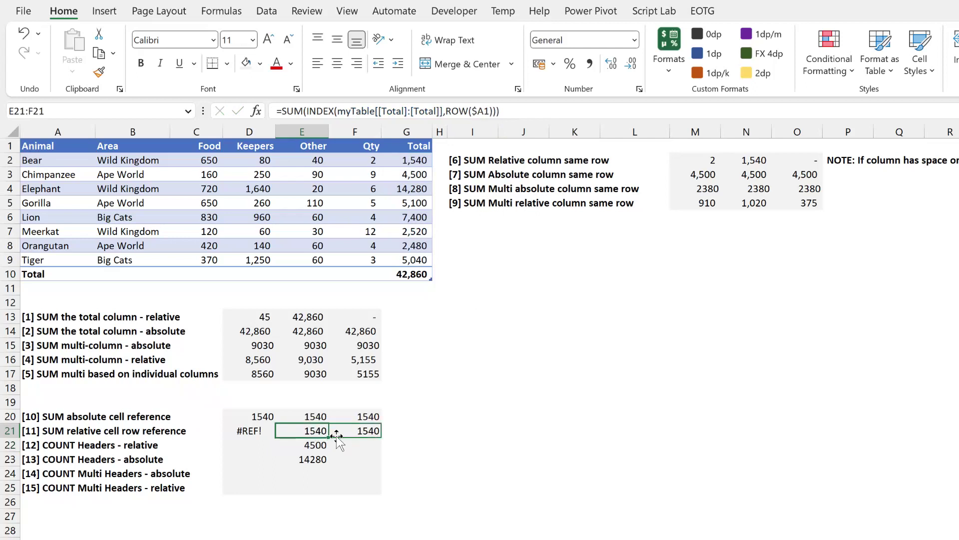
click(327, 436)
mouse_move(286, 438)
mouse_down()
mouse_move(260, 434)
mouse_move(275, 431)
mouse_up()
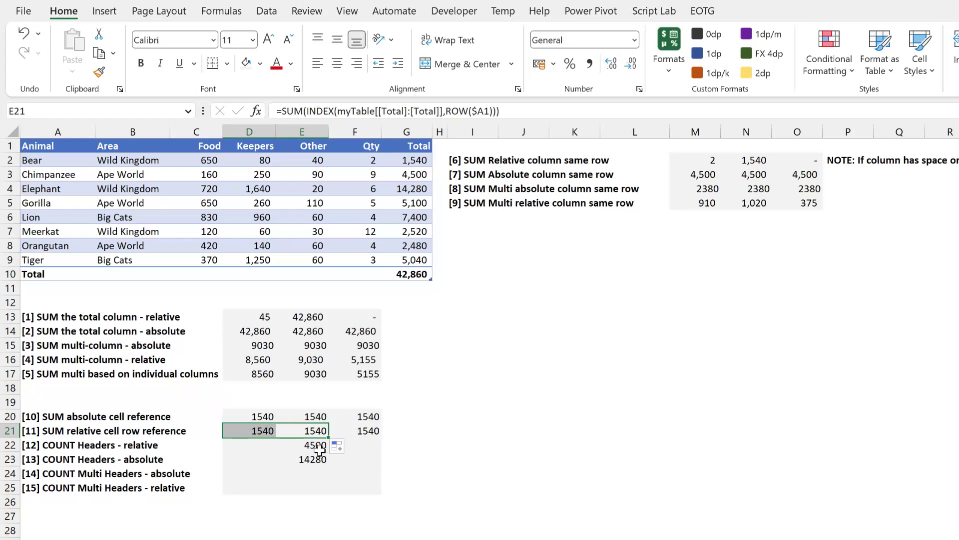
Clear the test values from E22 and E23
click(305, 446)
key(Delete)
key(Down)
key(Delete)
click(306, 445)
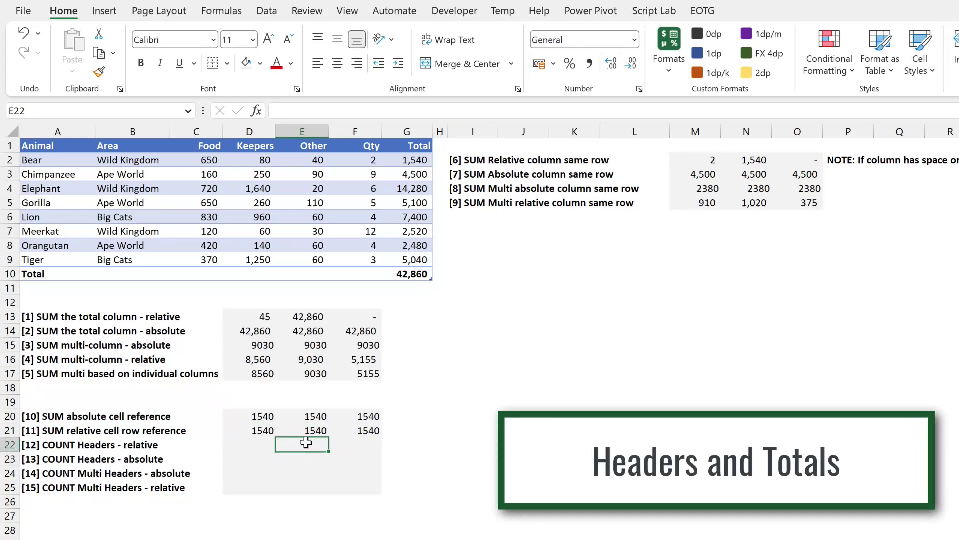
Build =COUNTA(myTable[[#Headers],[Total]]) in E22, returning 1
text(=)
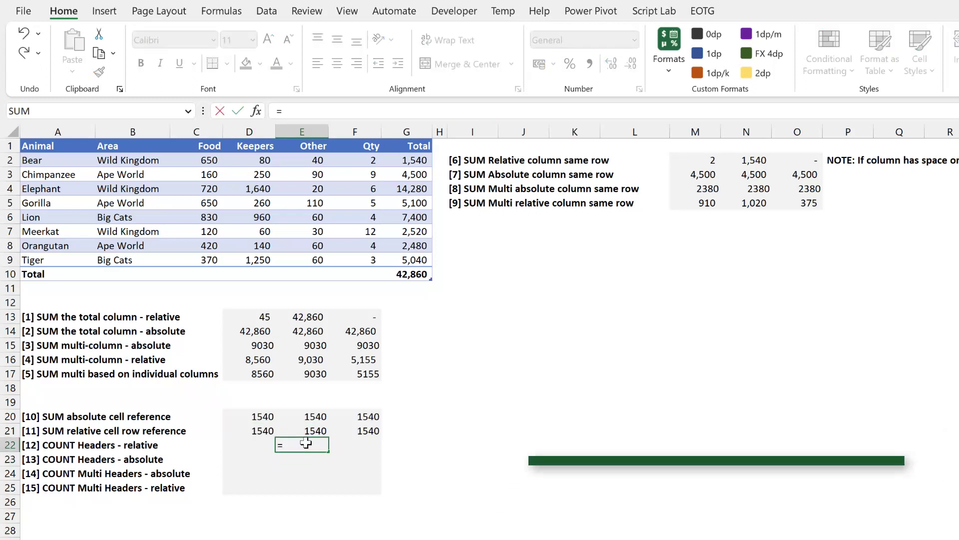
click(414, 146)
key(Return)
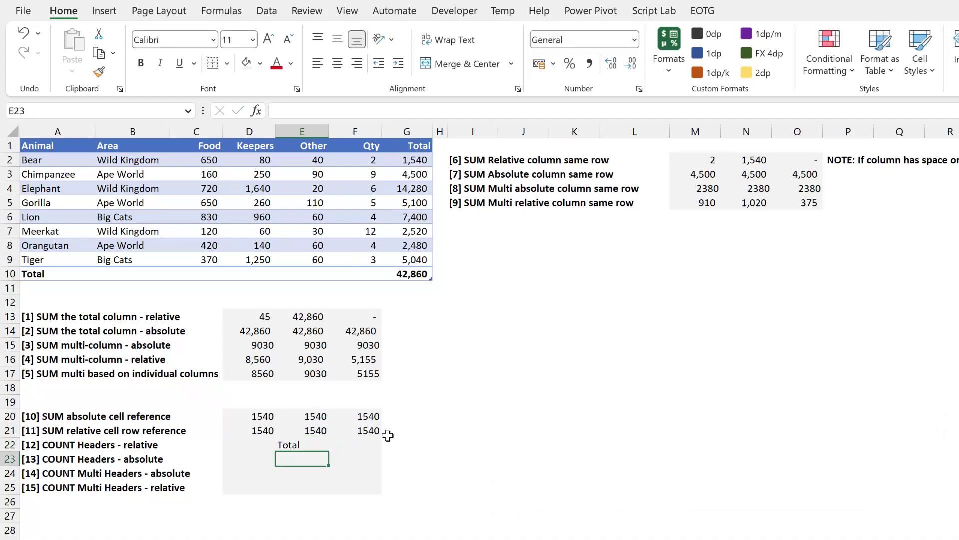
click(311, 446)
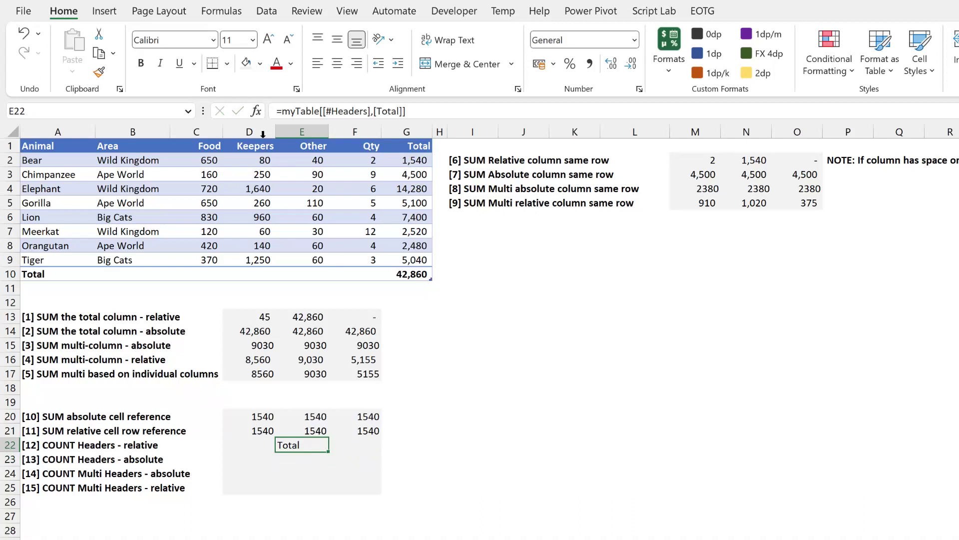
click(286, 115)
text(COUNTA)
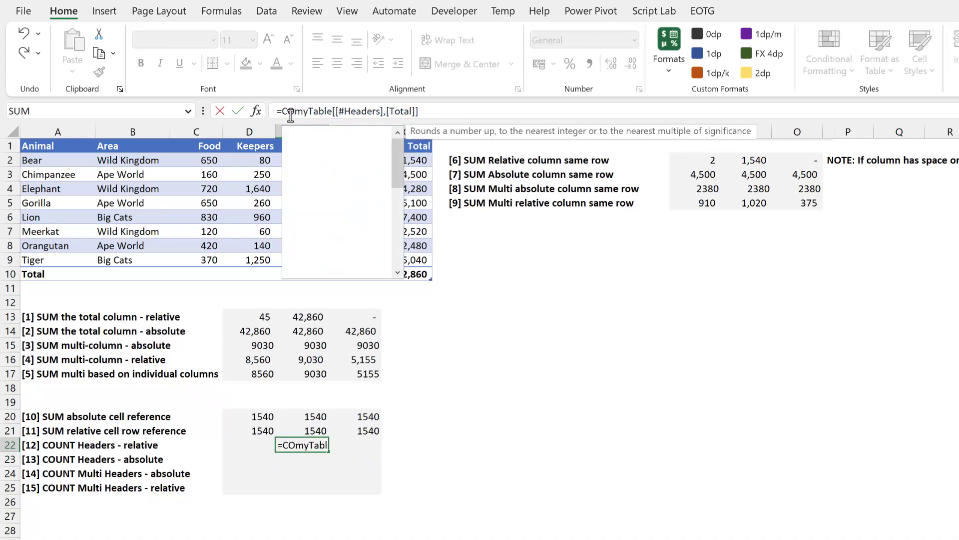
text(()
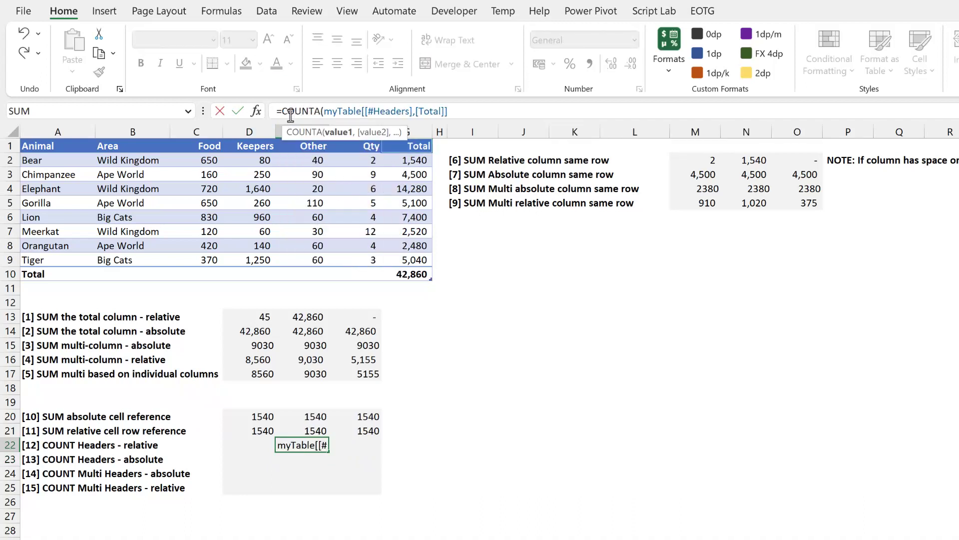
click(493, 117)
text())
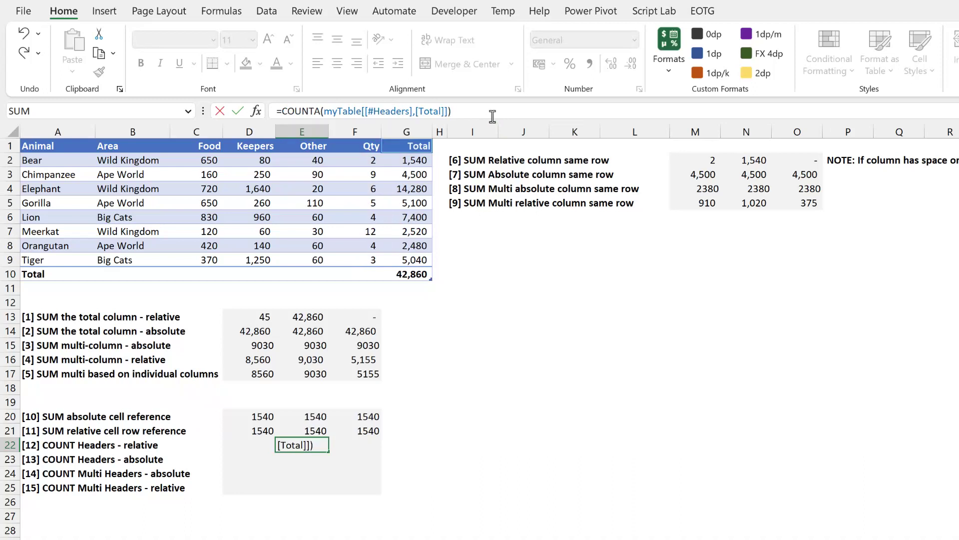
key(Return)
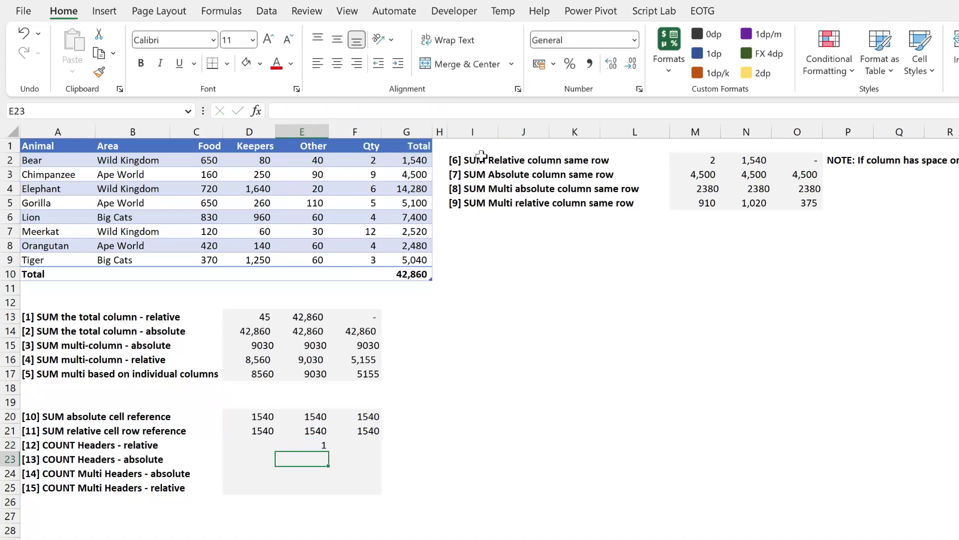
Copy E22's formula down to E23 to inspect it, then clear E23
click(319, 443)
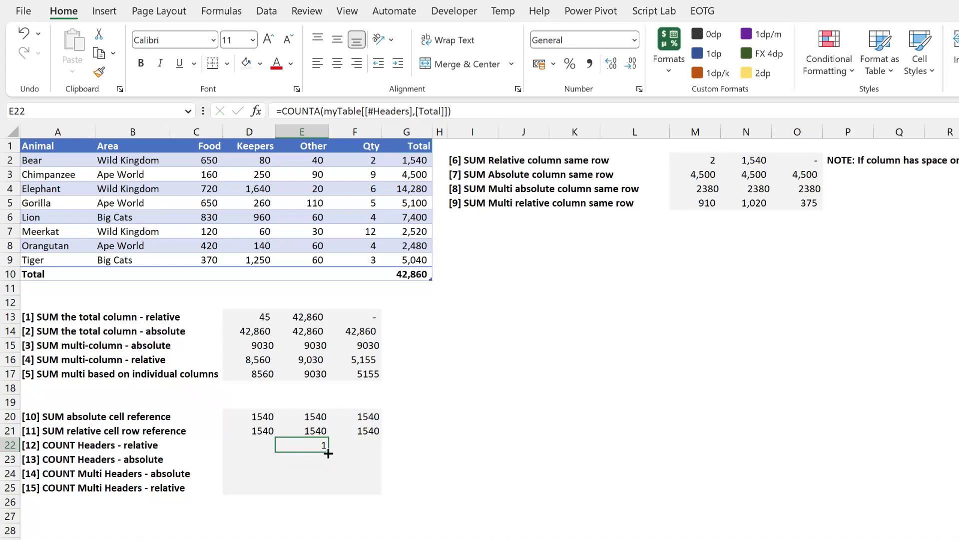
drag(328, 454, 327, 469)
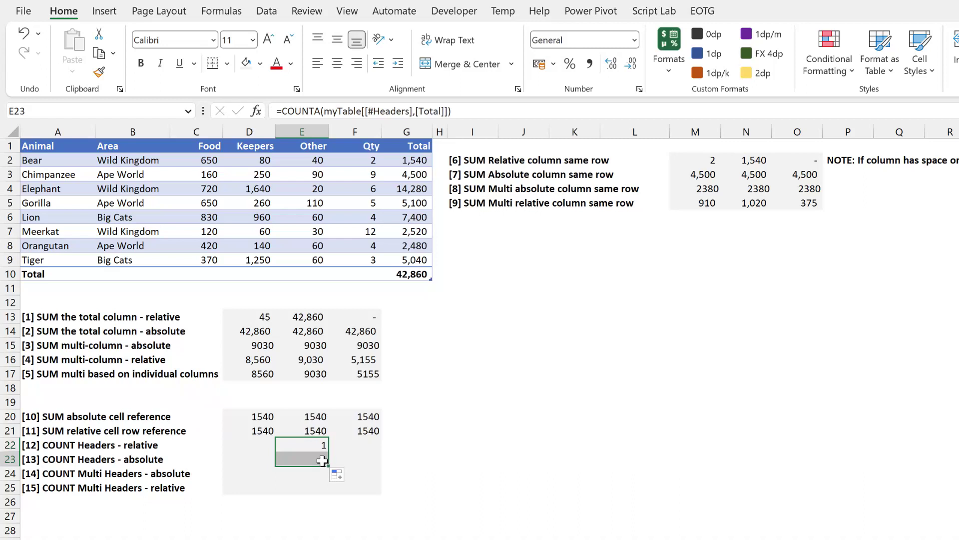
double_click(322, 460)
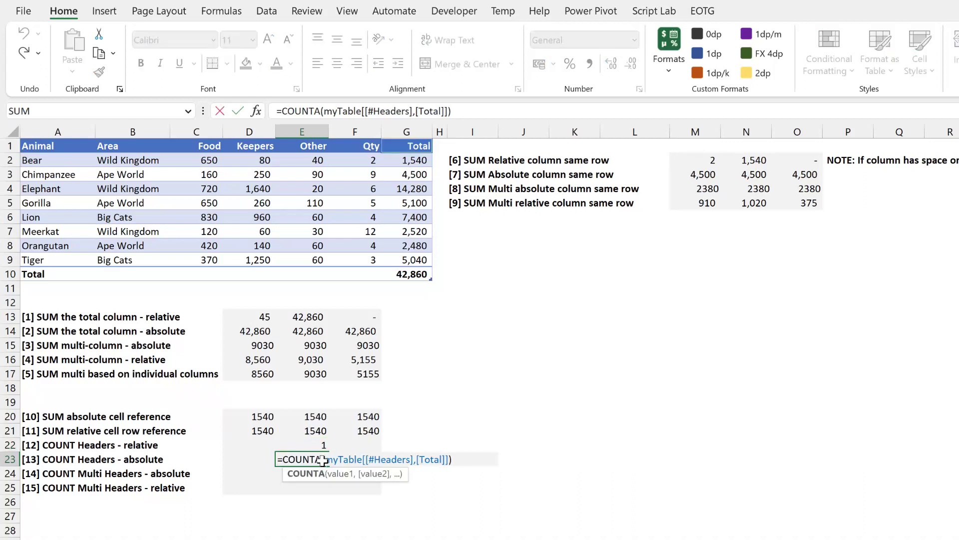
key(Escape)
key(Delete)
Fill E22's COUNTA formula into F22 and D22 and review their shifted header references
click(317, 446)
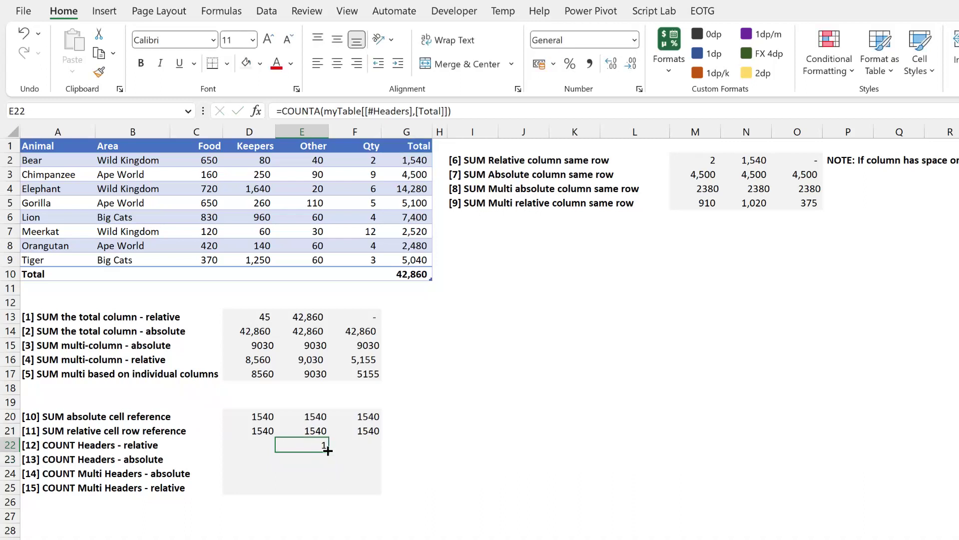
drag(328, 451, 371, 451)
click(319, 447)
drag(254, 452, 247, 450)
double_click(361, 448)
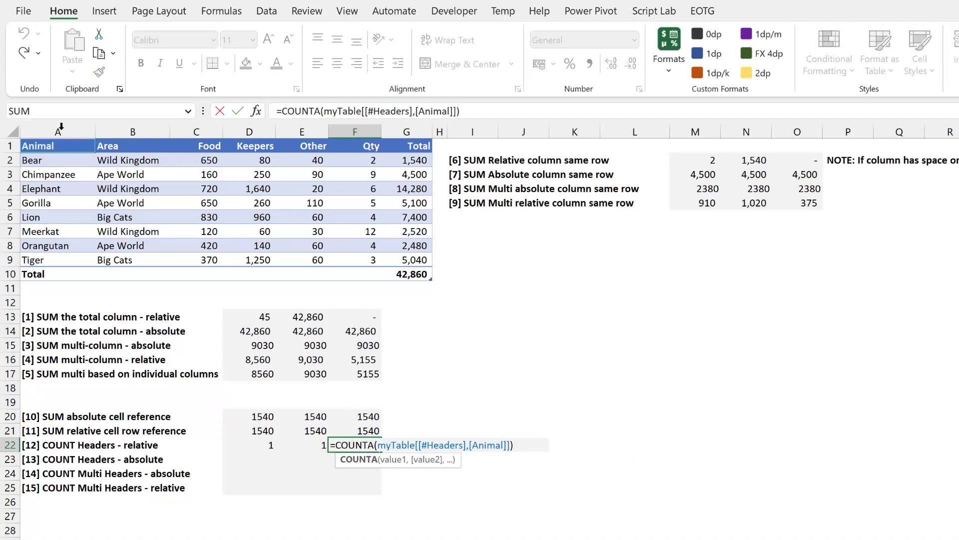
key(ctrl+Return)
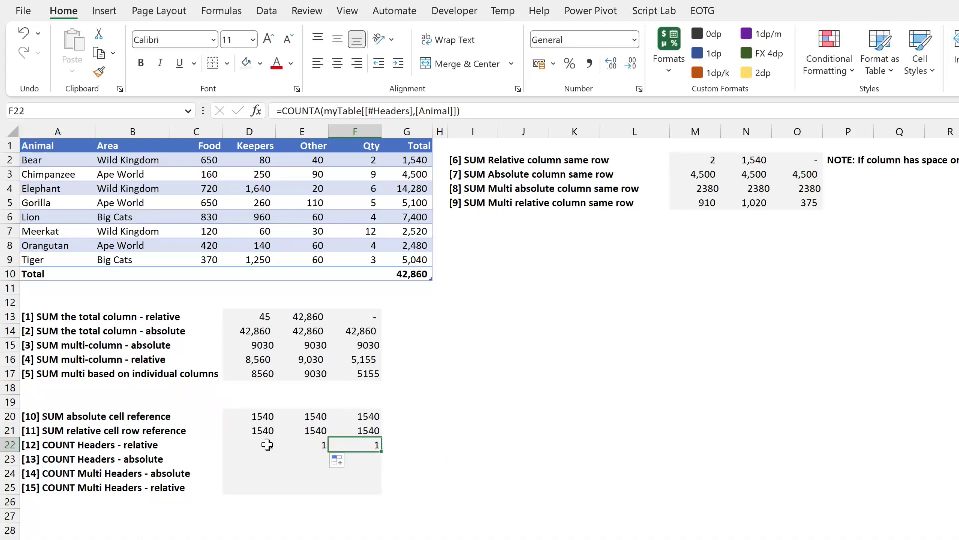
double_click(267, 445)
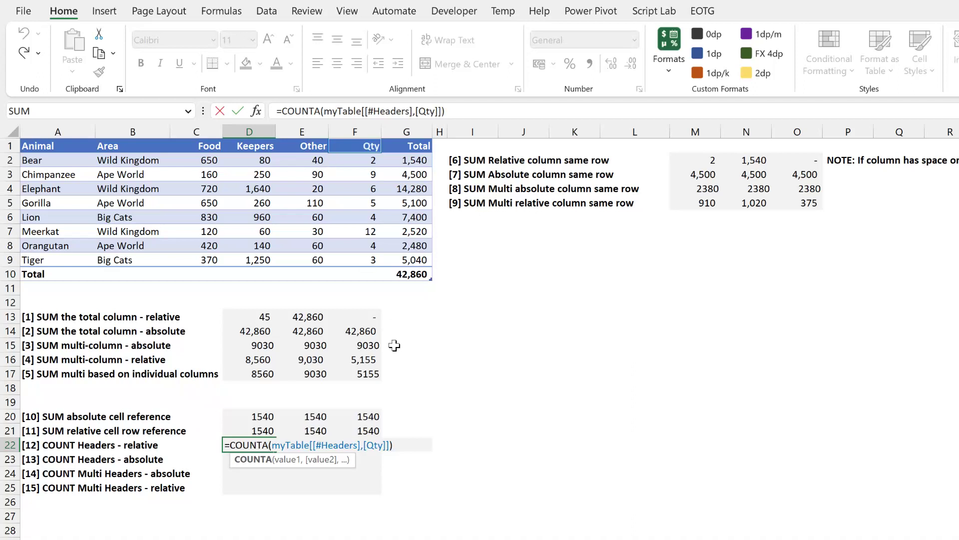
key(ctrl+Return)
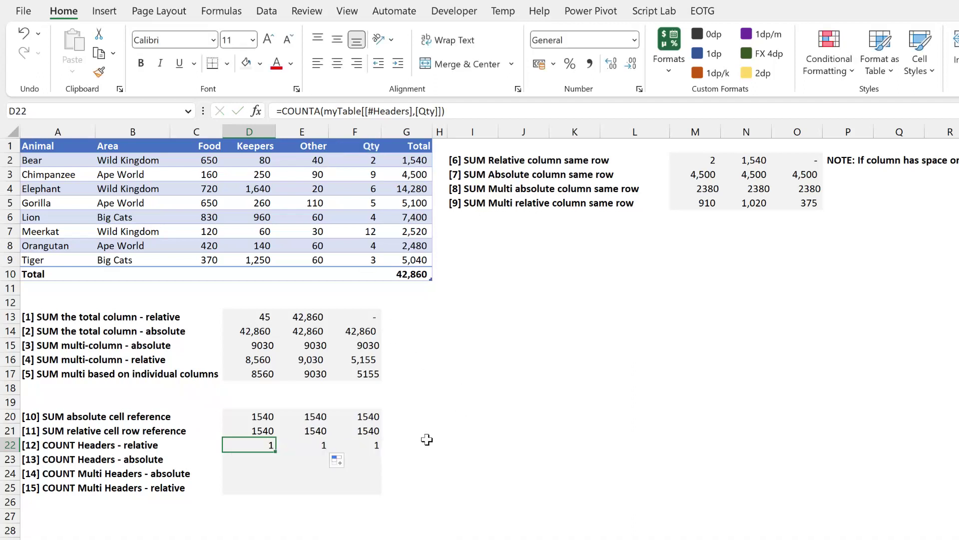
Enter =COUNTA(myTable[[#Headers],[Total]:[Total]]) in E23
click(312, 457)
text(=COUNTA()
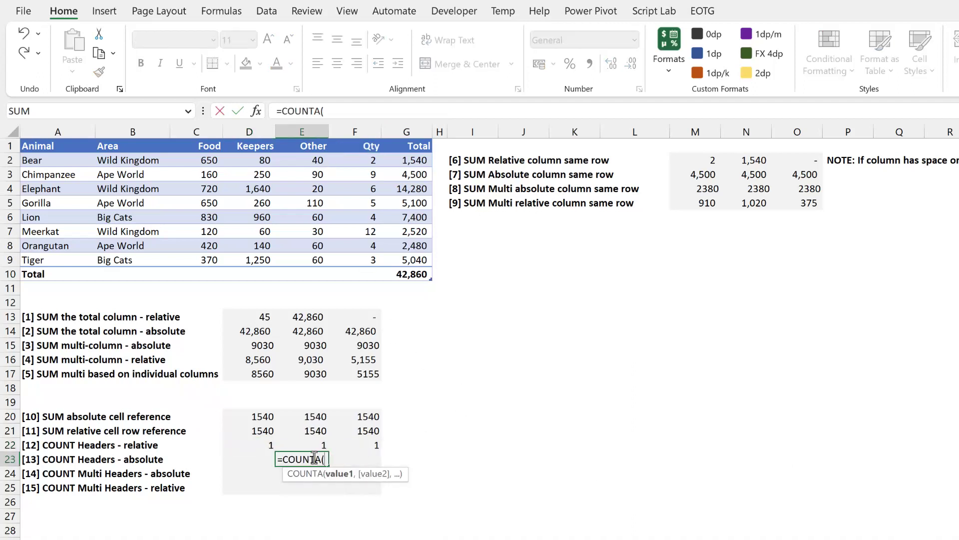
click(377, 146)
drag(377, 146, 404, 146)
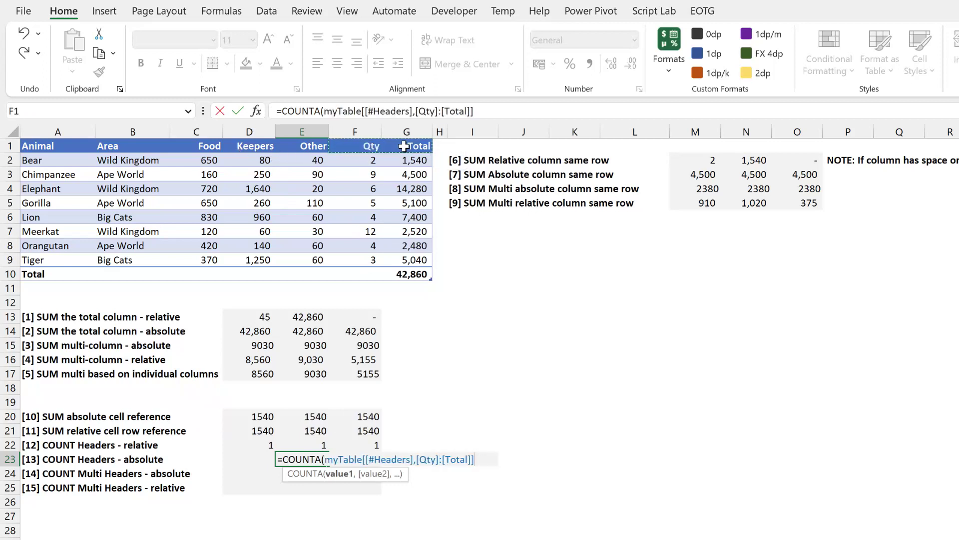
text())
click(436, 110)
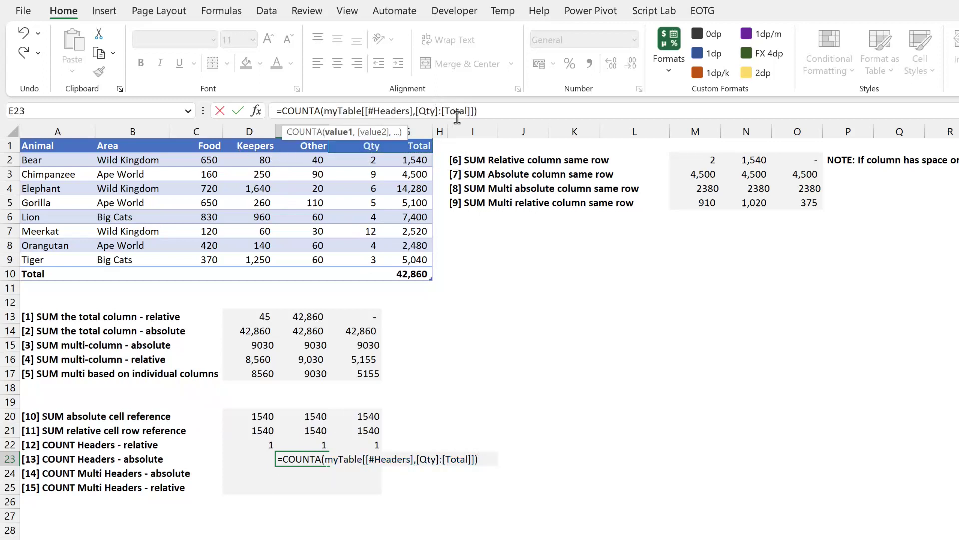
key(BackSpace)
key(BackSpace)
key(BackSpace)
text(TOTAL)
key(Return)
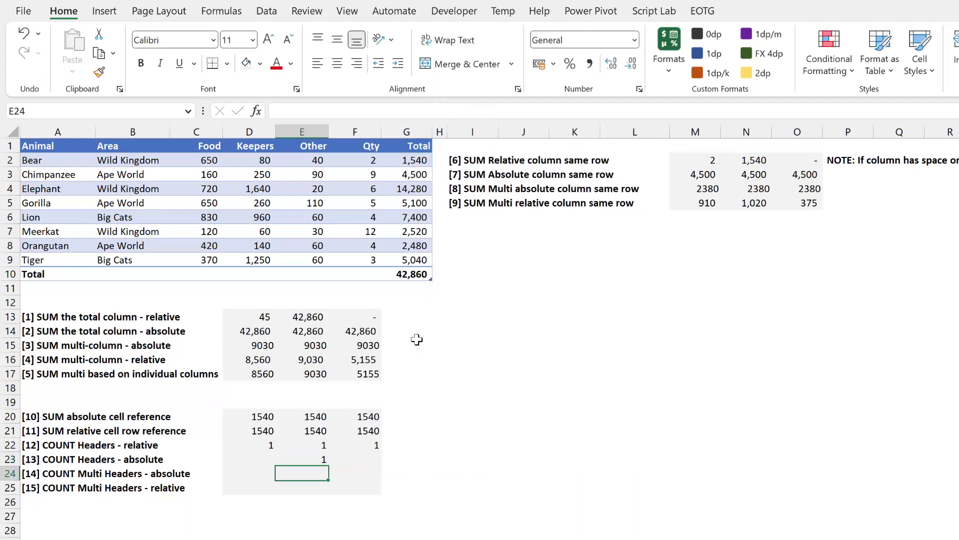
Fill E23's formula across D23:F23 and verify D23 still counts the Total header
click(321, 456)
drag(329, 465, 240, 464)
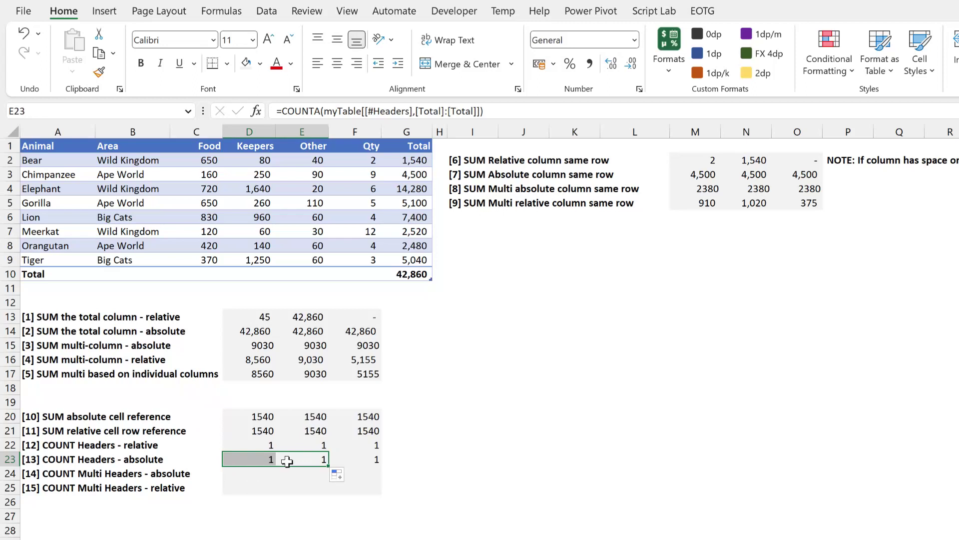
double_click(269, 459)
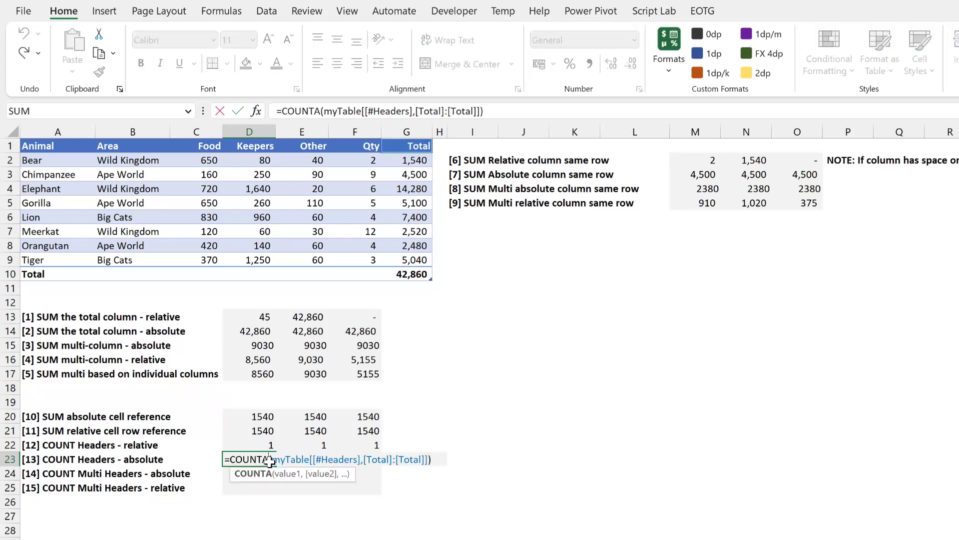
key(Escape)
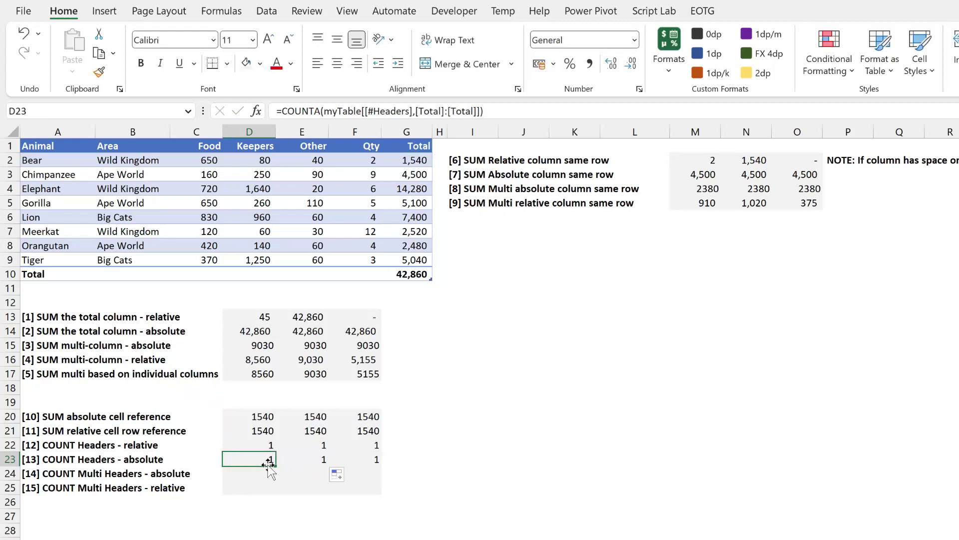
Enter =COUNTA(myTable[[#Headers],[Food]:[Other]]) in E24 and fill it to F24 and D24, each giving 3
click(307, 473)
text(=COUNTA()
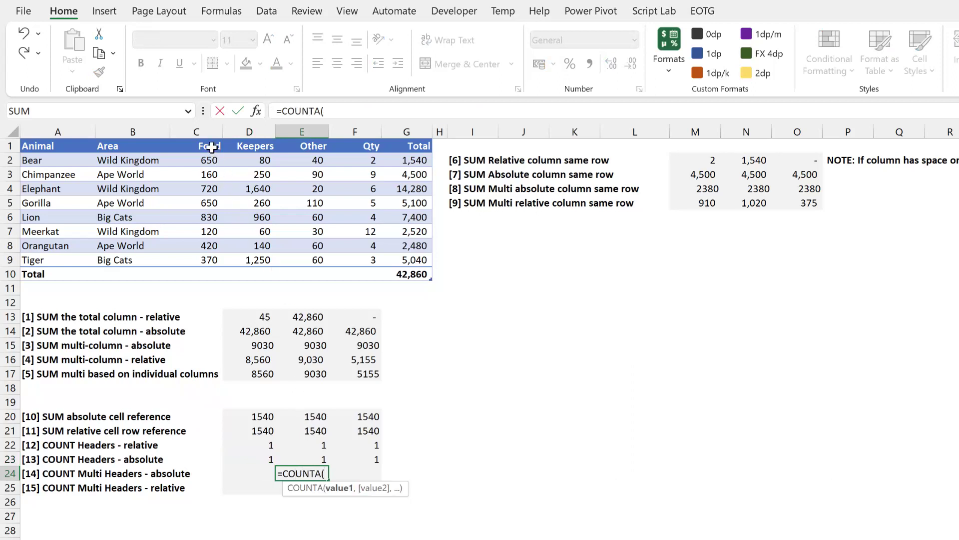
drag(211, 146, 293, 145)
text())
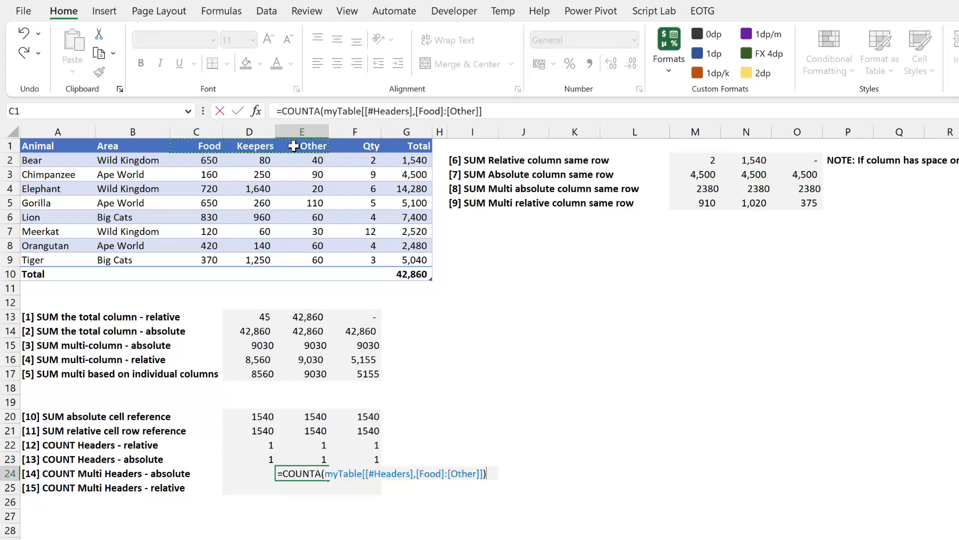
key(Return)
drag(324, 475, 333, 477)
key(Escape)
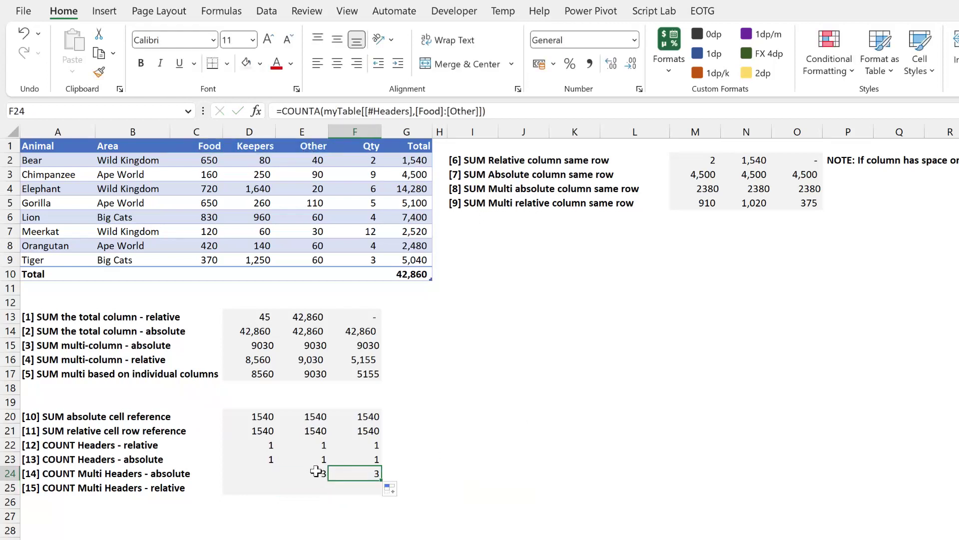
double_click(322, 474)
key(Escape)
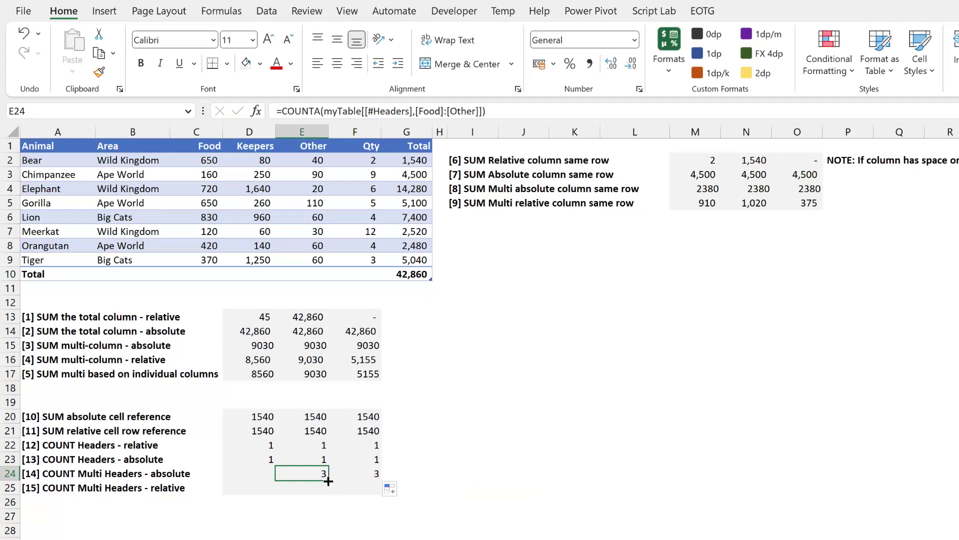
drag(324, 479, 246, 479)
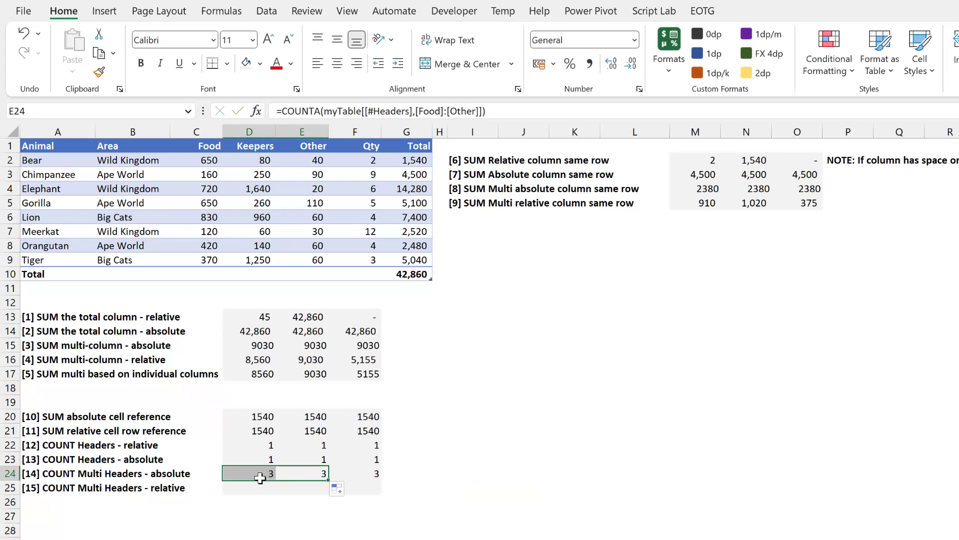
Enter =COUNTA(myTable[[#Headers],[Food]]:myTable[[#Headers],[Other]]) in E25, returning 3
click(295, 486)
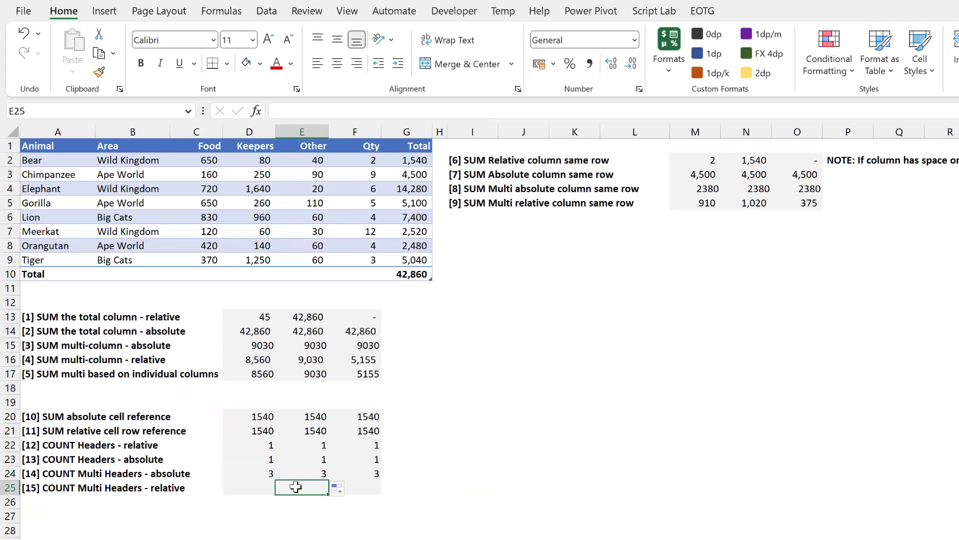
text(=COUNTA()
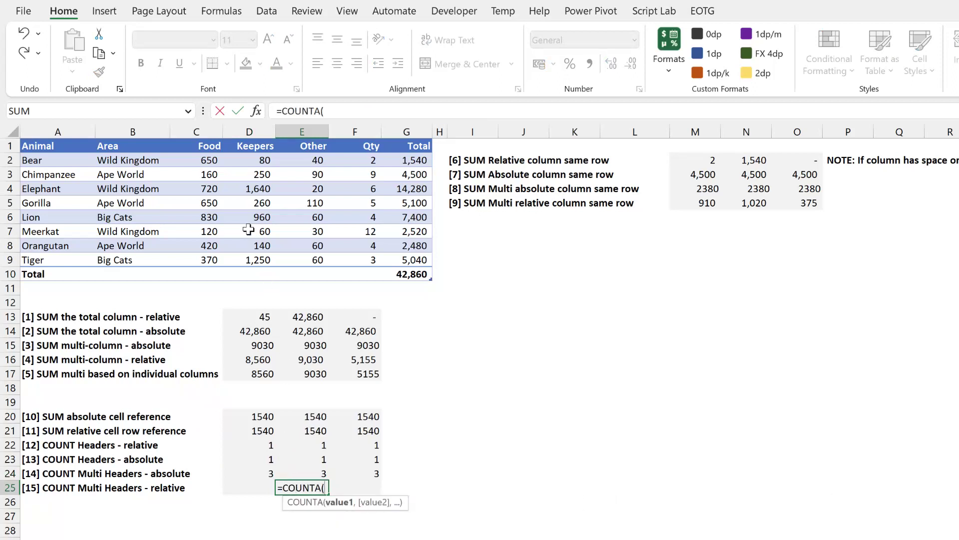
click(209, 147)
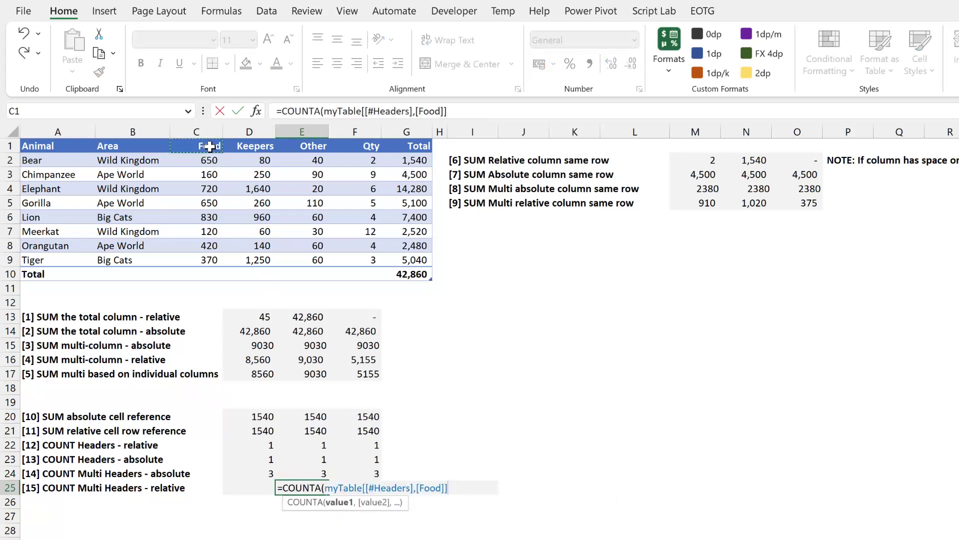
click(470, 112)
text(:)
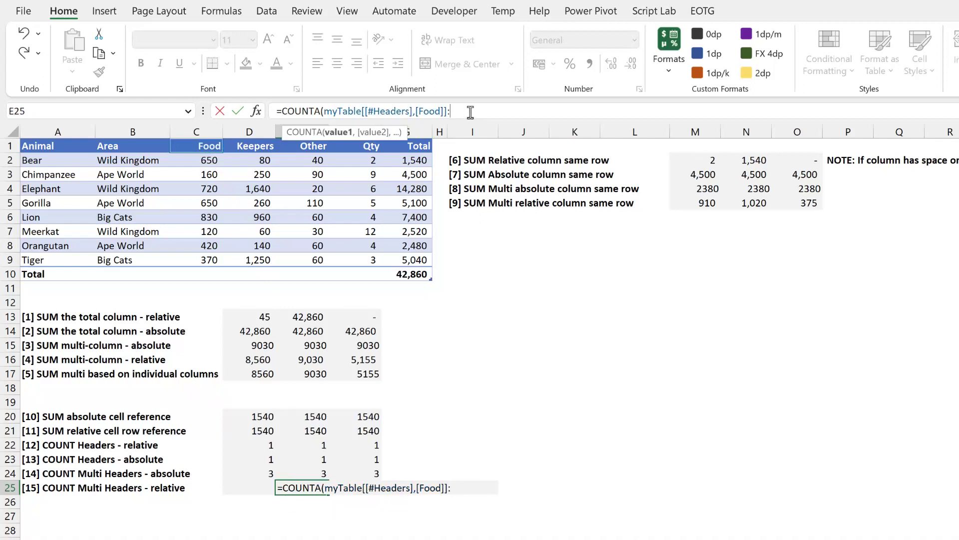
click(310, 146)
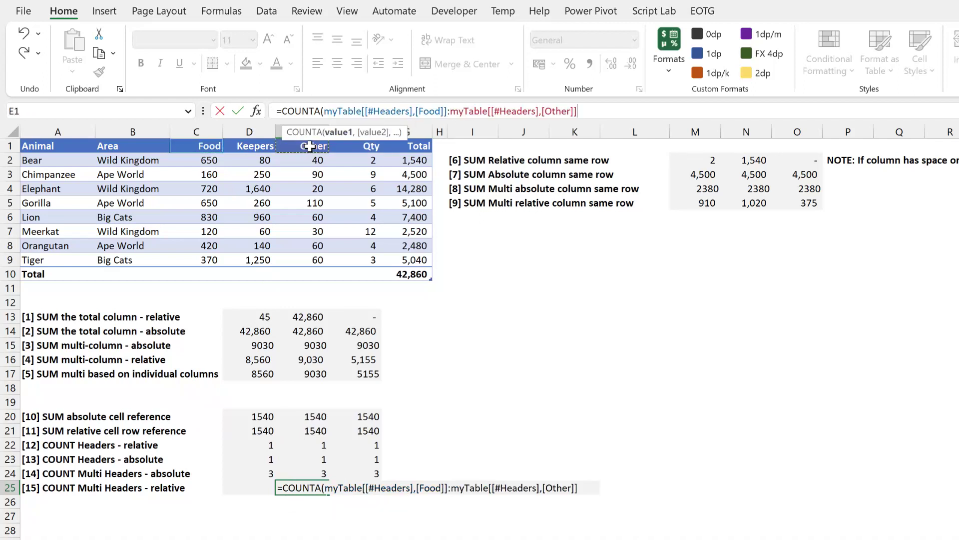
key(Return)
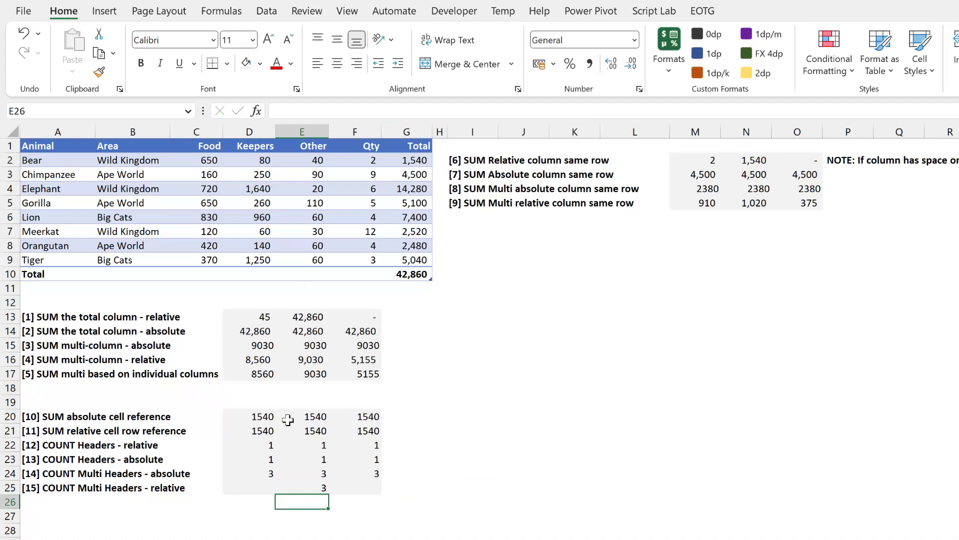
Fill E25's formula into F25 and inspect its shifted Keepers-to-Qty reference, also returning 3
click(319, 488)
drag(328, 494, 382, 494)
click(372, 489)
key(F2)
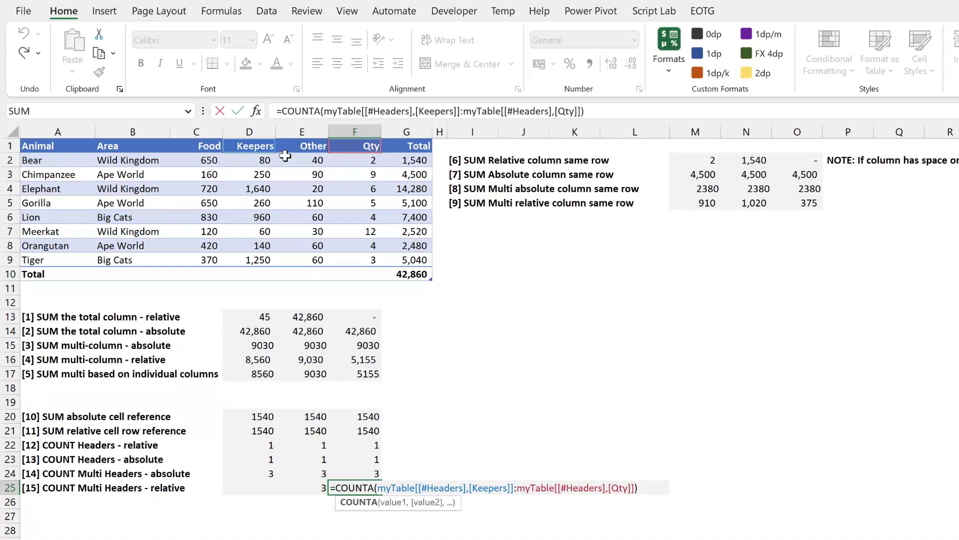
key(Escape)
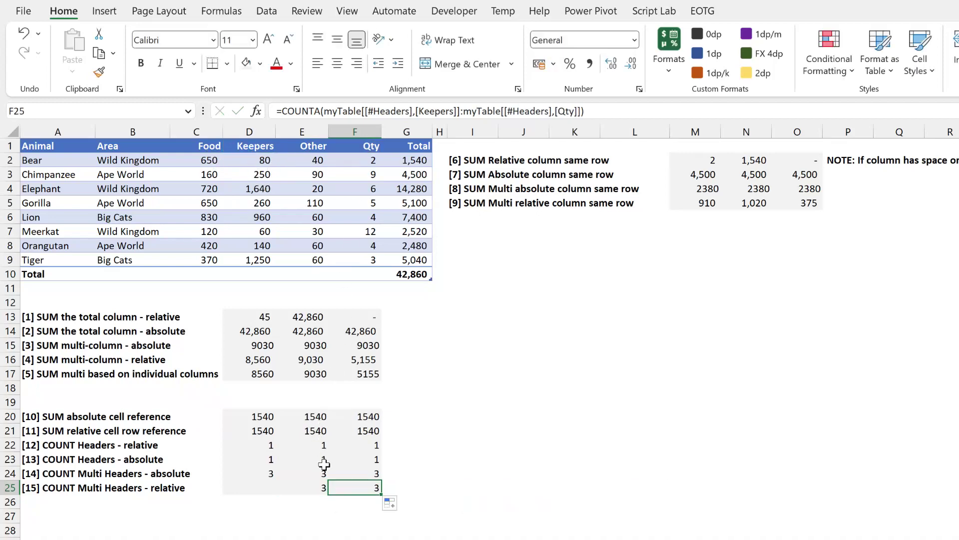
click(323, 485)
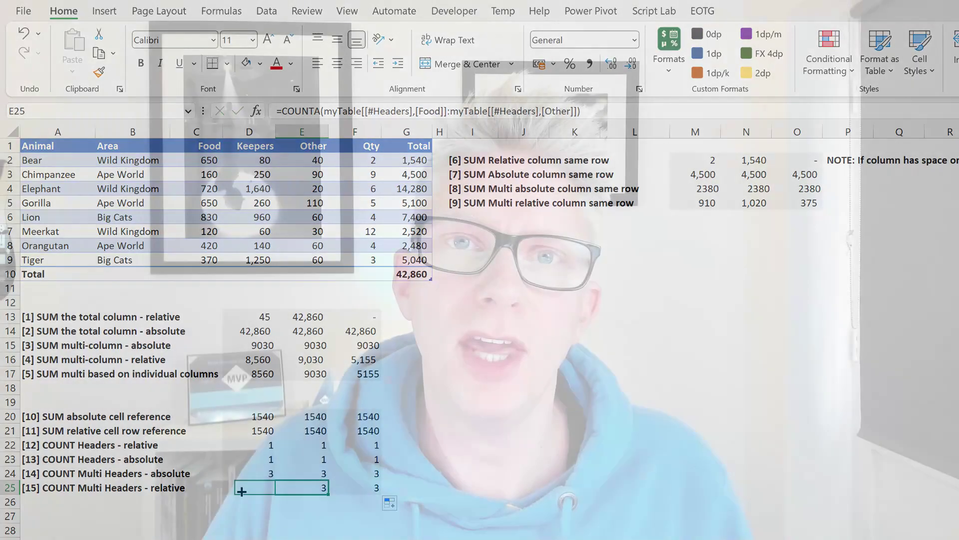